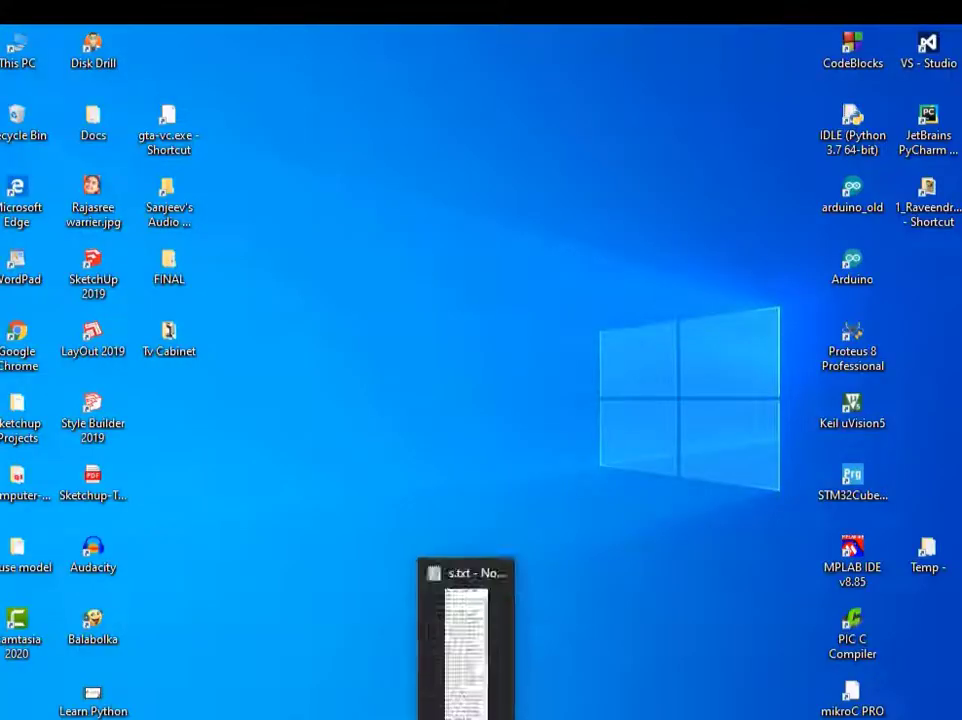
- Review the script's opening and circuit-drawing lines in Notepad, then bring up the 555 timer schematic
left_click(519, 688)
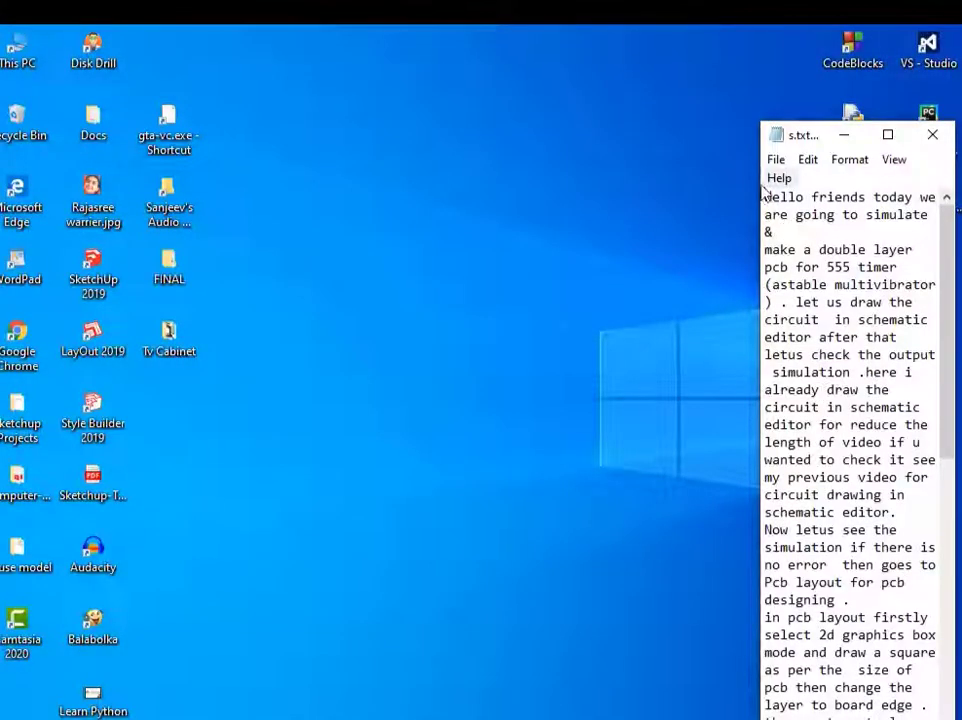
mouse_move(764, 204)
left_mouse_down()
mouse_move(772, 262)
mouse_move(797, 285)
mouse_move(780, 304)
left_mouse_up()
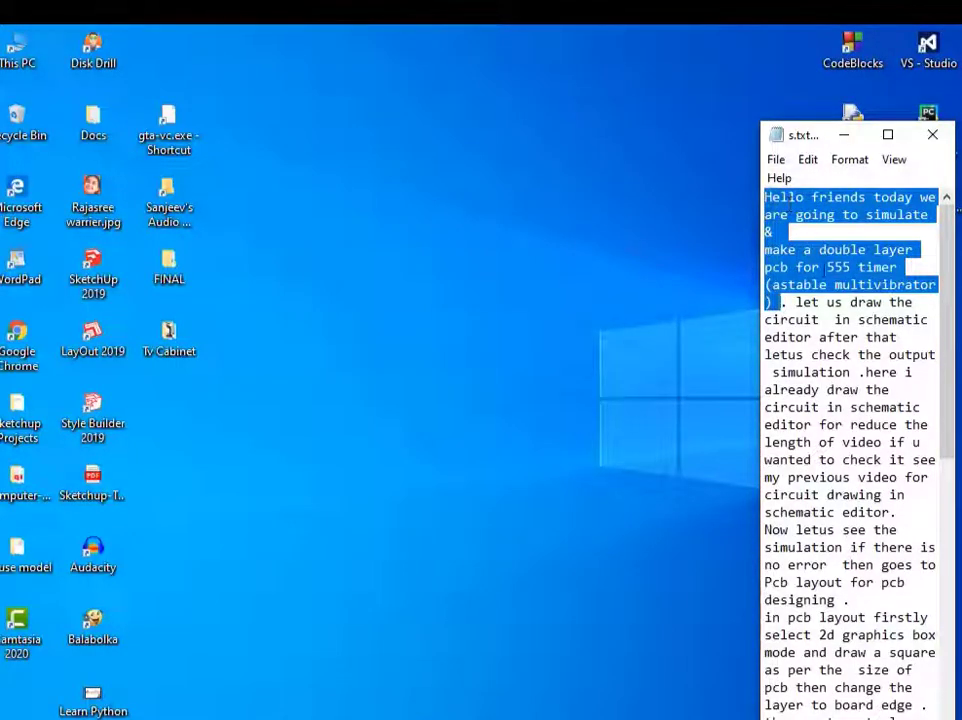
left_click(788, 301)
mouse_move(793, 306)
left_mouse_down()
mouse_move(797, 355)
mouse_move(821, 391)
mouse_move(829, 442)
mouse_move(893, 511)
left_mouse_up()
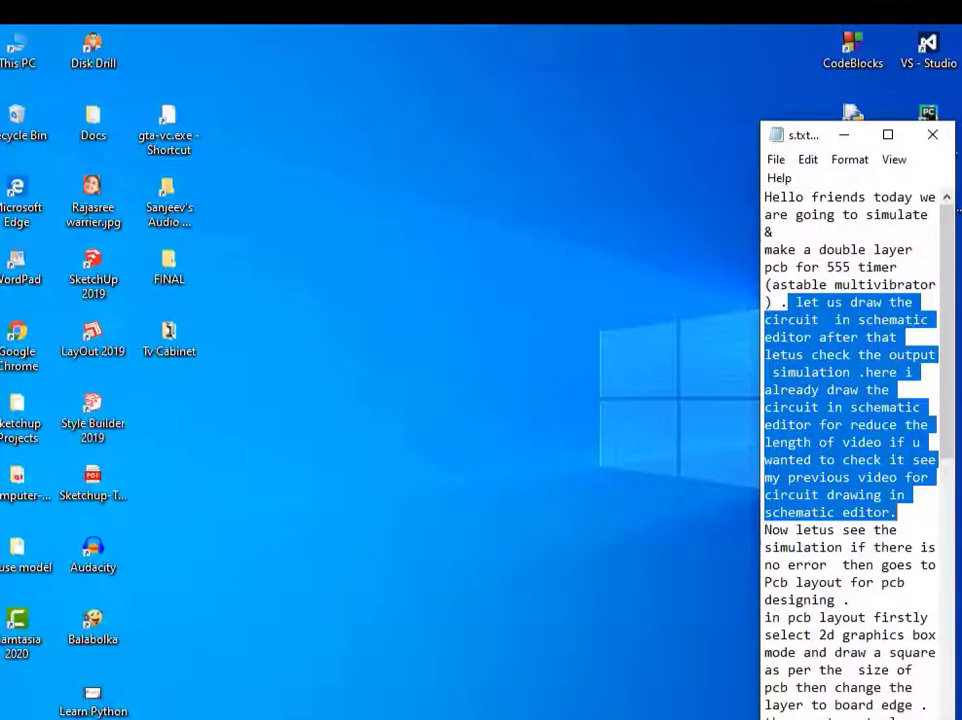
left_click(429, 650)
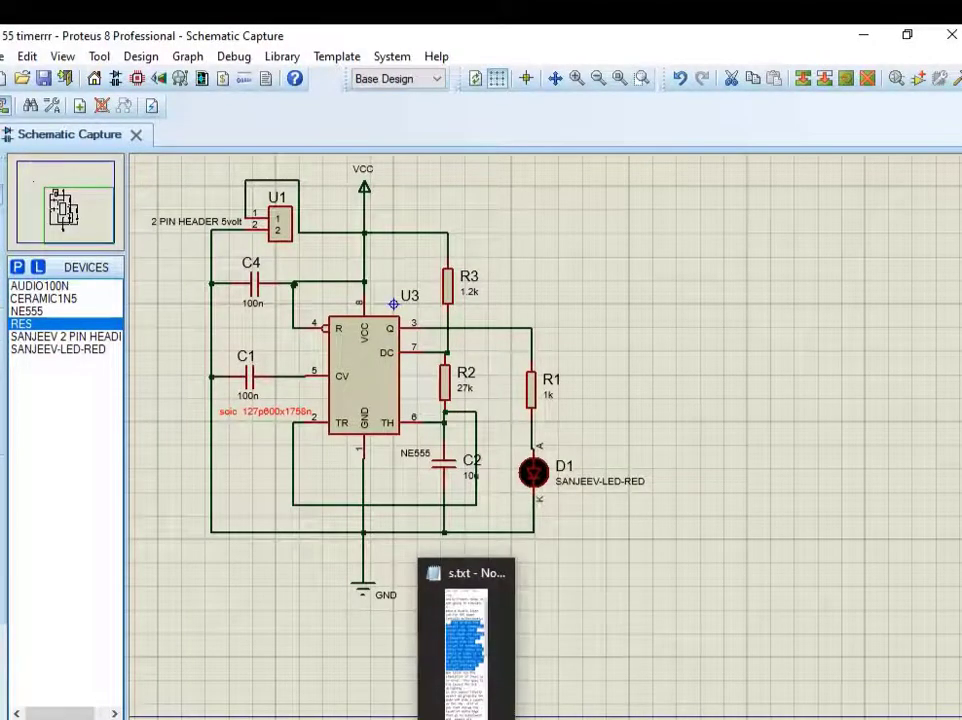
left_click(466, 650)
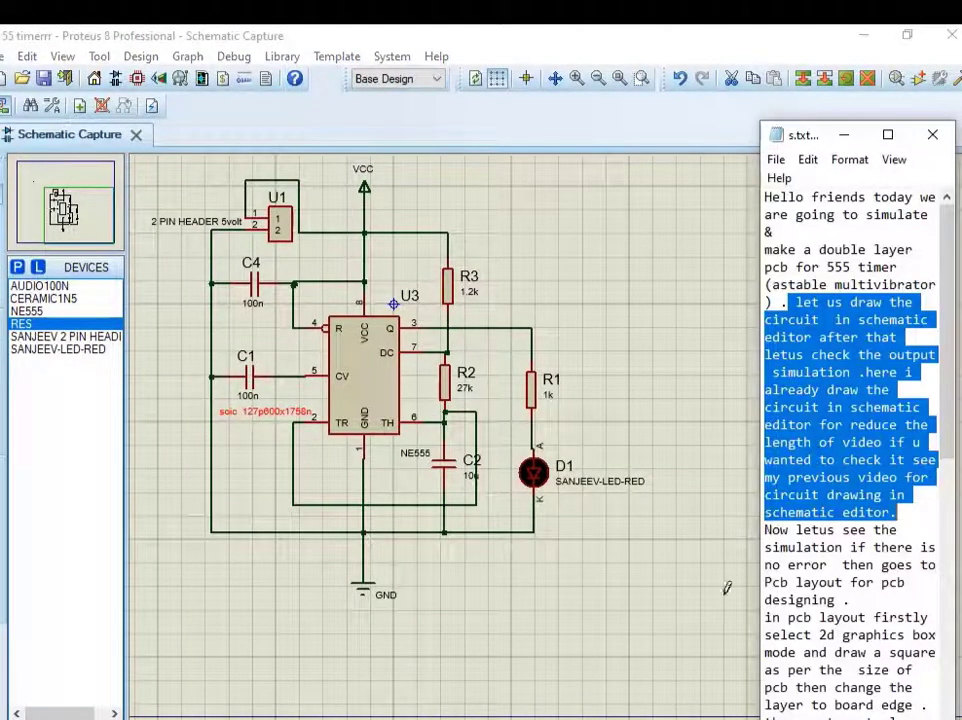
left_click(766, 530)
key("shift+End")
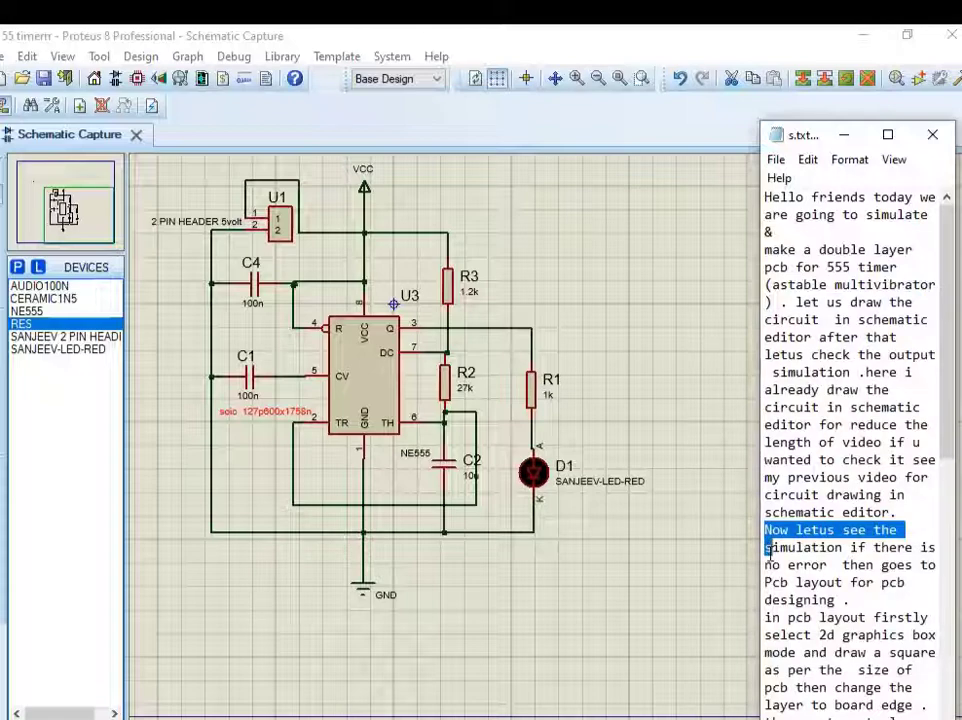
mouse_move(769, 549)
left_mouse_down()
mouse_move(783, 580)
mouse_move(843, 565)
mouse_move(846, 548)
left_mouse_up()
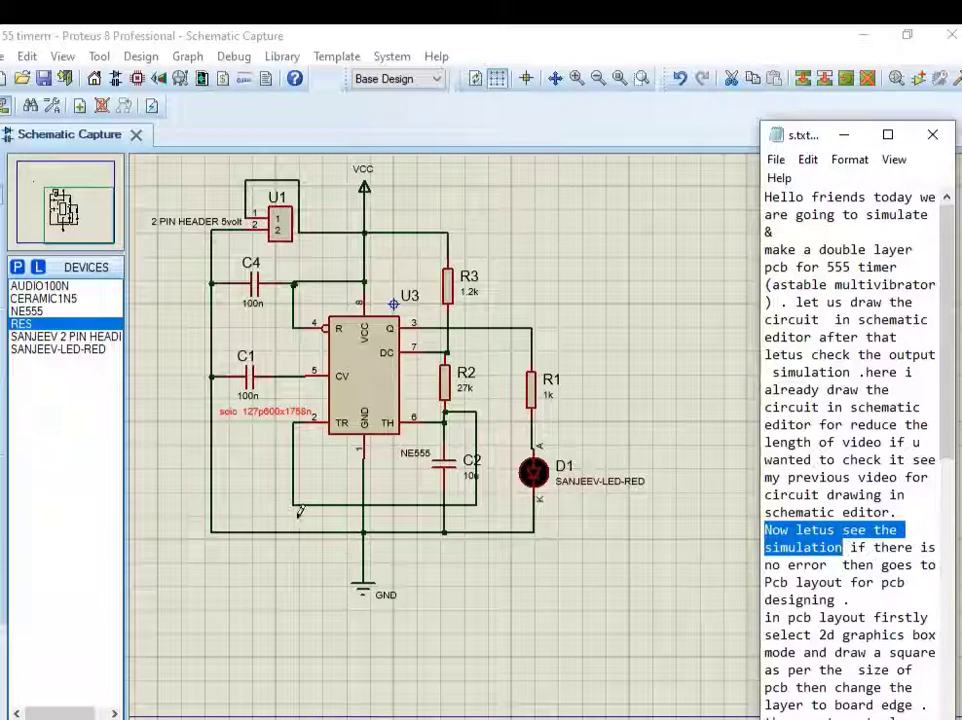
left_click(40, 716)
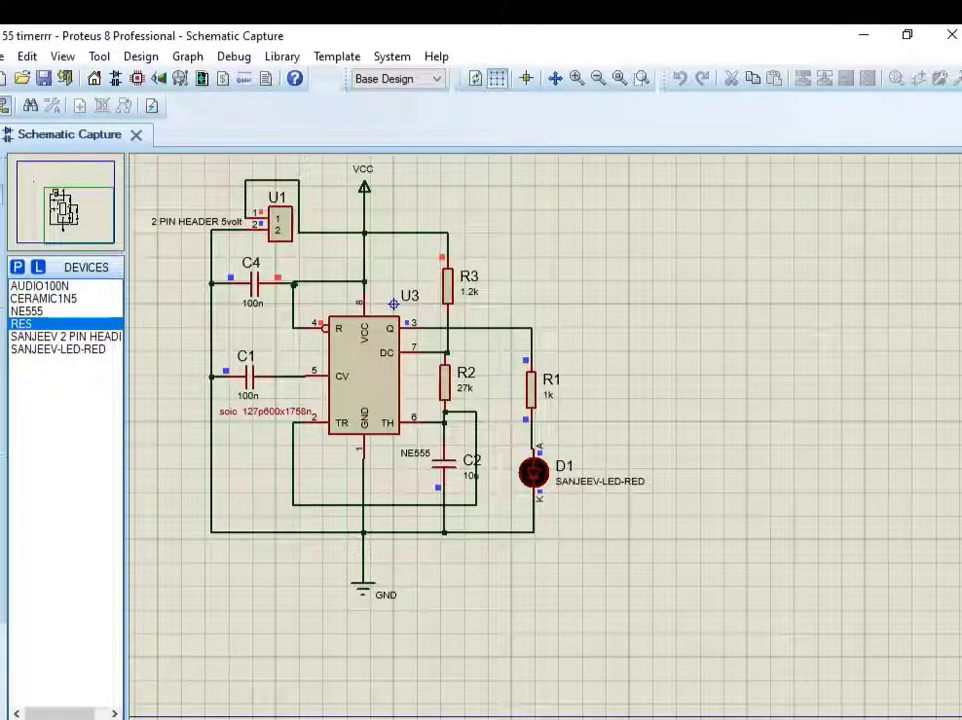
left_click(143, 712)
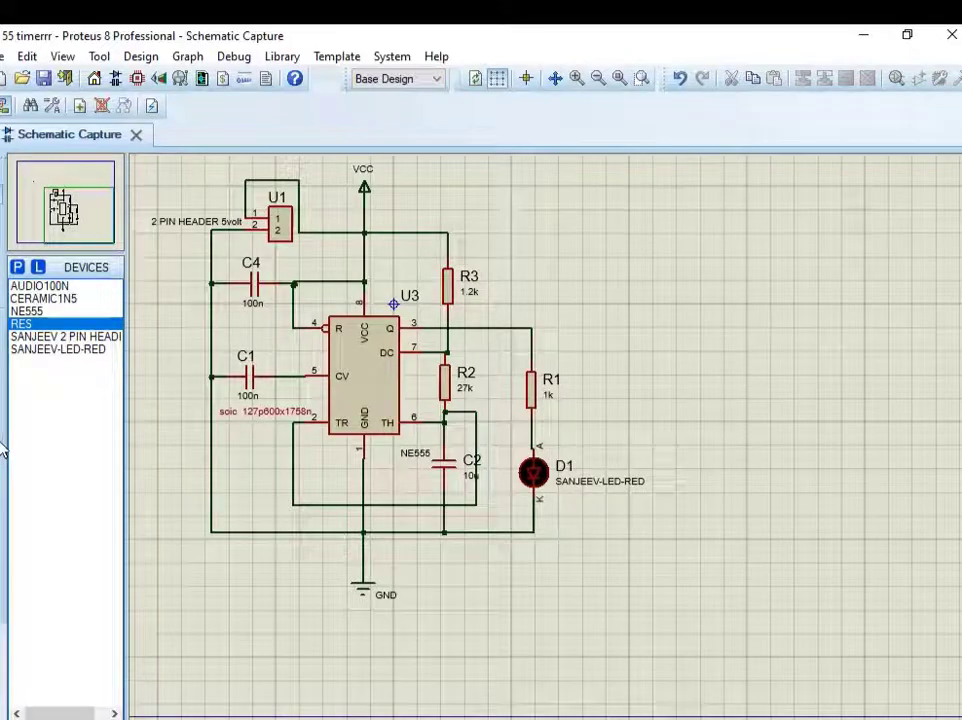
- Place an OSCILLOSCOPE right of the circuit, wire its input A to the 555 output, and run the simulation
left_click(4, 340)
left_click(676, 322)
left_click(676, 322)
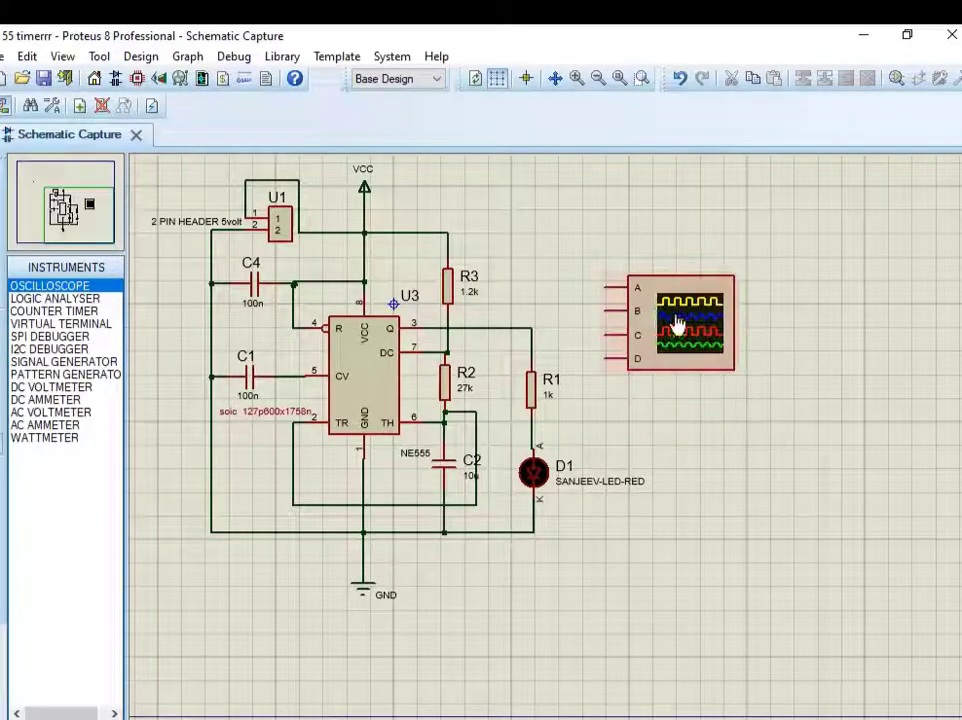
left_click(605, 287)
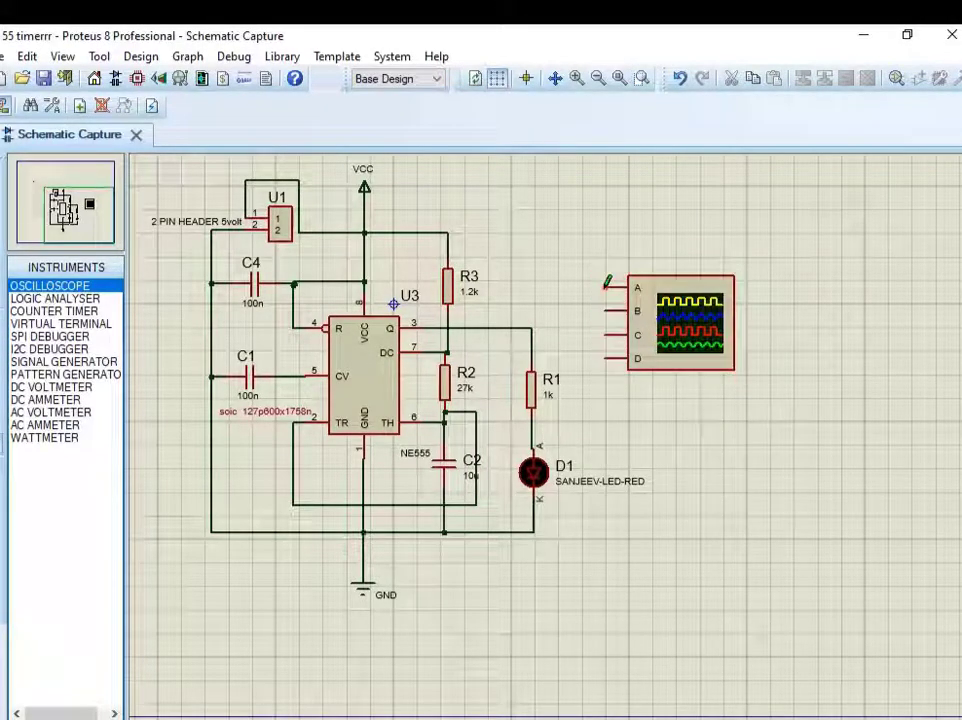
left_click(532, 327)
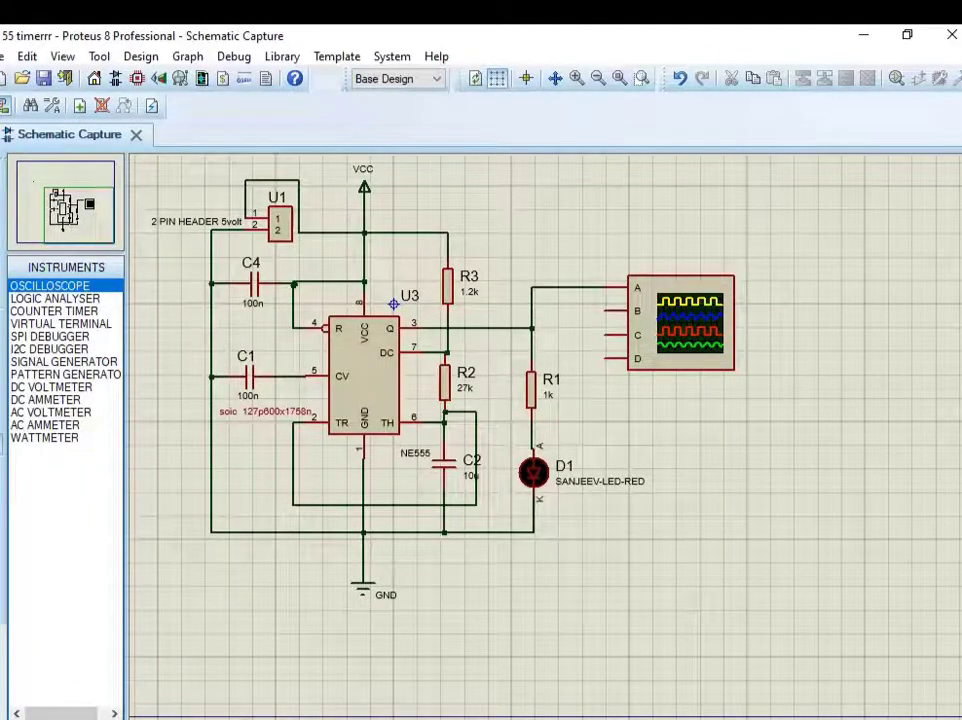
key("F12")
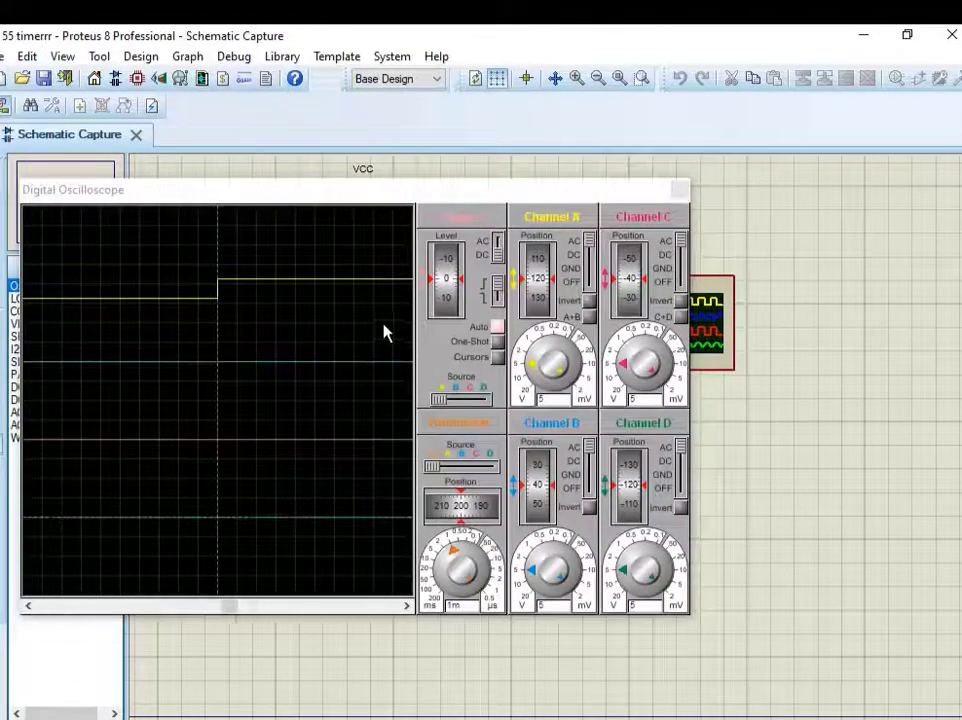
- Shift the oscilloscope display right and switch channels C, D and B off
left_click_drag(440, 190, 628, 187)
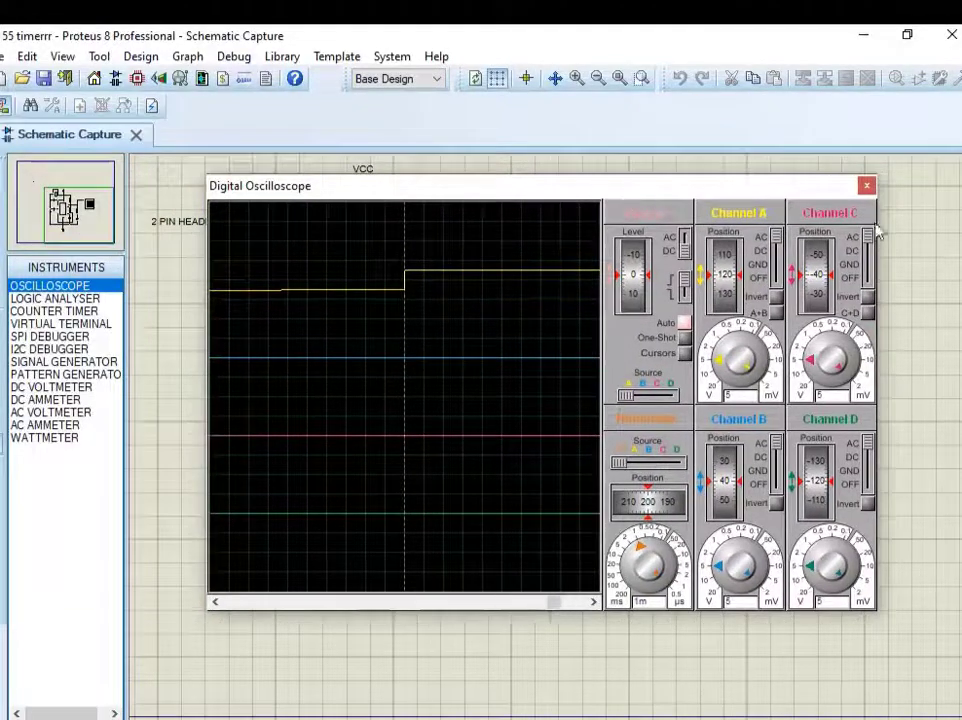
left_click(867, 278)
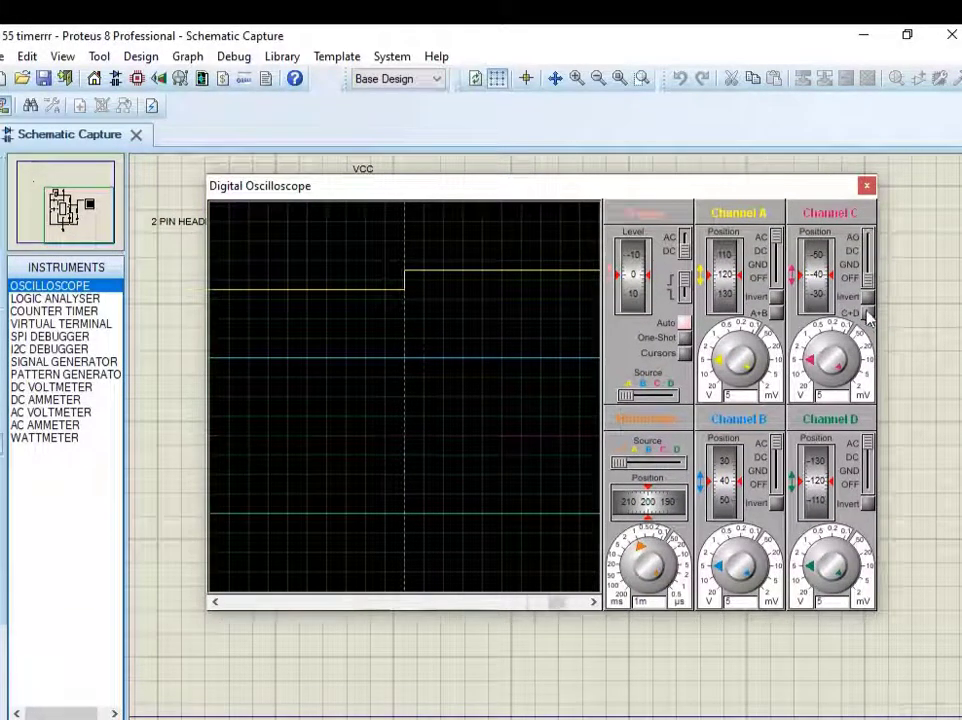
left_click(870, 484)
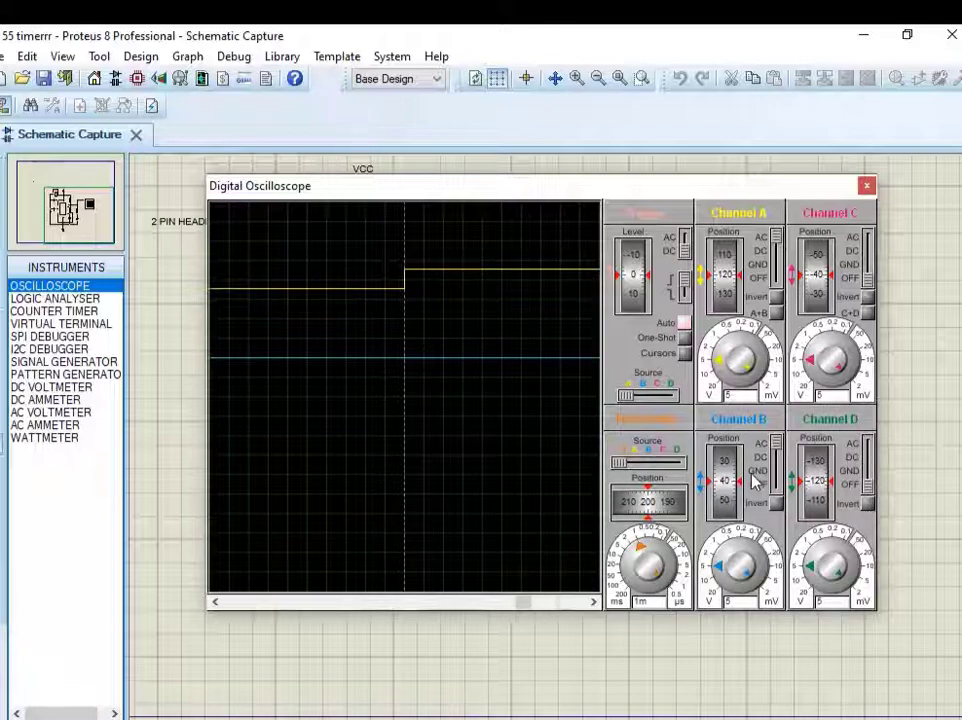
left_click(777, 484)
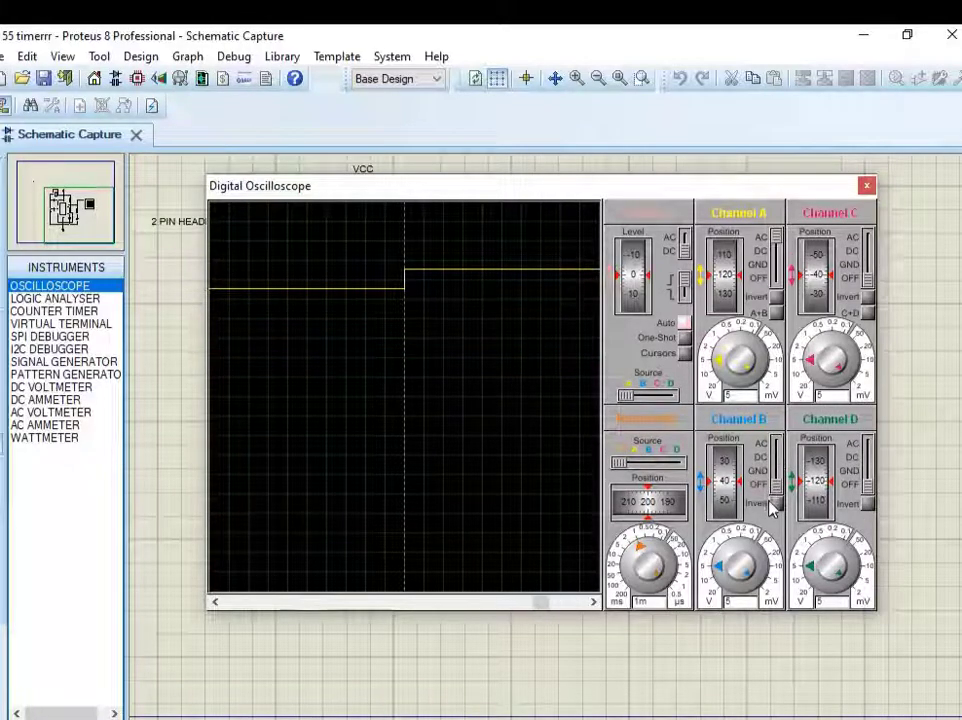
- Set the timebase to 5m per division, rescale and centre channel A, and add two measurement cursors
mouse_move(643, 556)
left_mouse_down()
mouse_move(628, 562)
mouse_move(648, 556)
left_mouse_up()
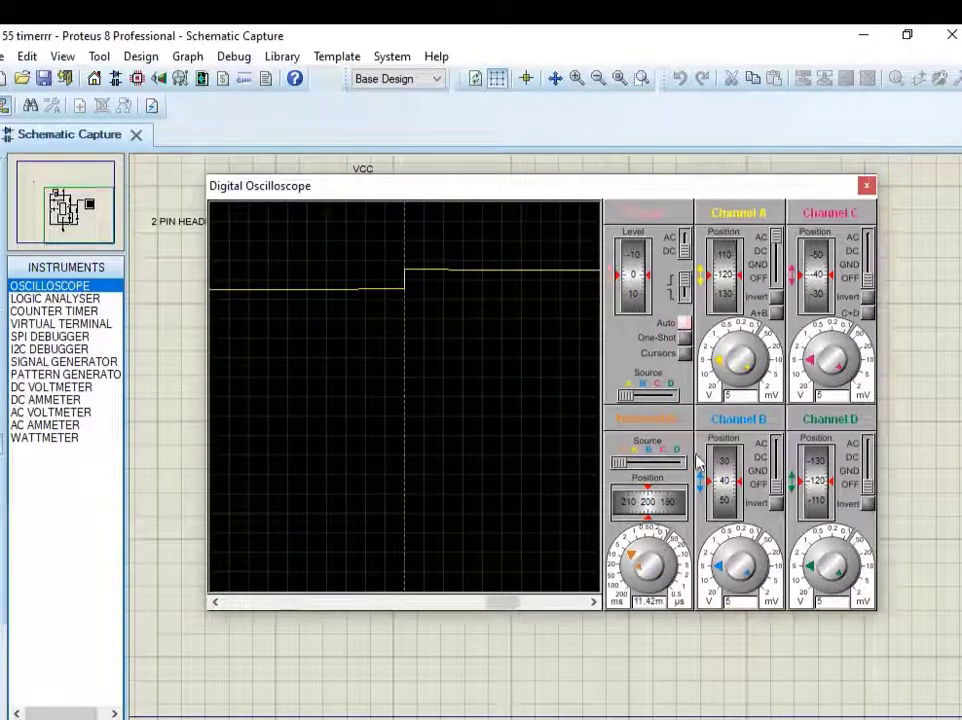
mouse_move(741, 382)
left_mouse_down()
mouse_move(726, 373)
mouse_move(737, 348)
left_mouse_up()
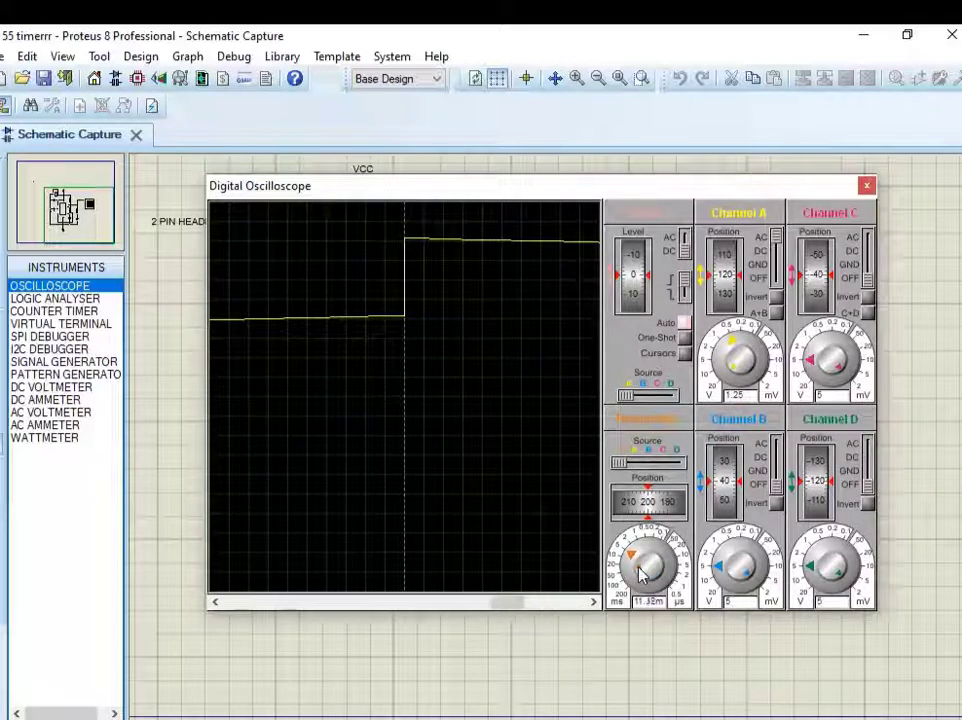
mouse_move(646, 575)
left_mouse_down()
mouse_move(643, 585)
mouse_move(624, 576)
left_mouse_up()
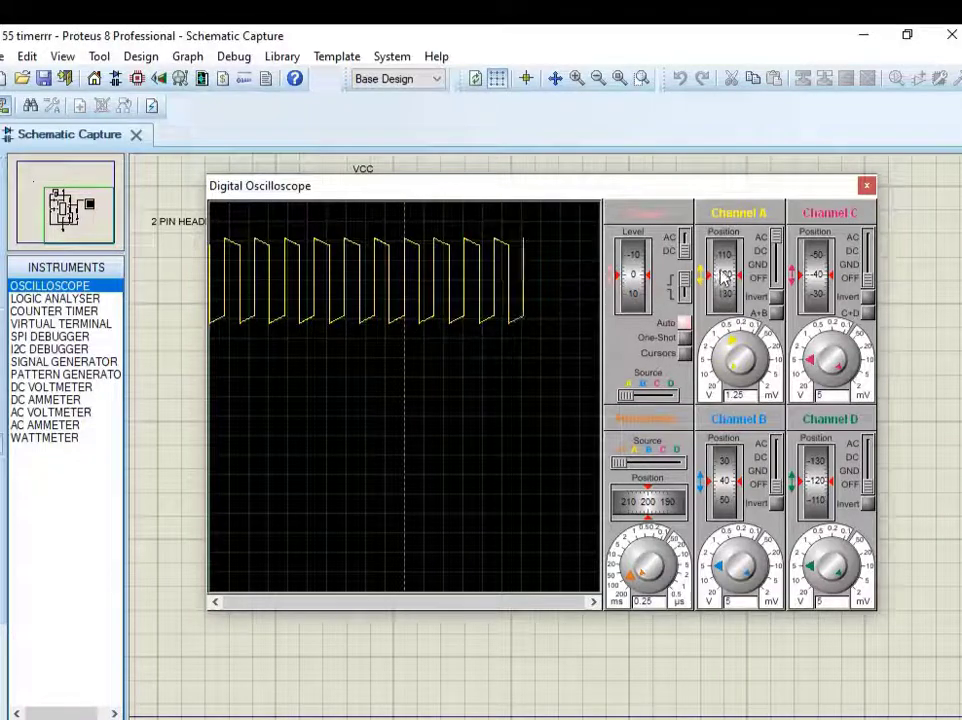
left_click_drag(724, 268, 718, 318)
left_click_drag(645, 578, 627, 566)
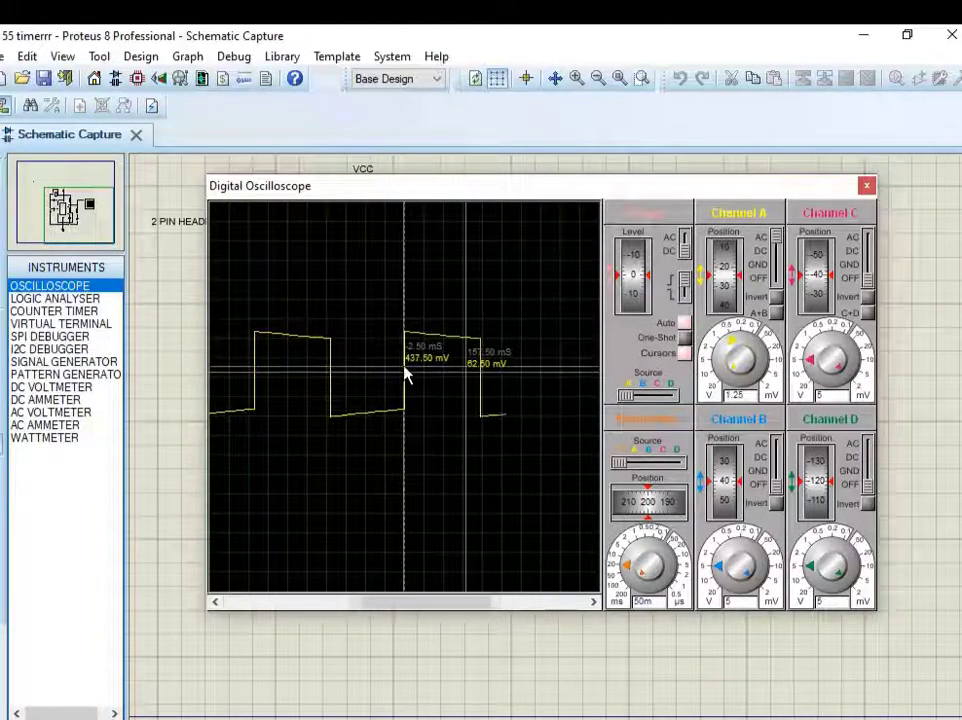
left_click(405, 336)
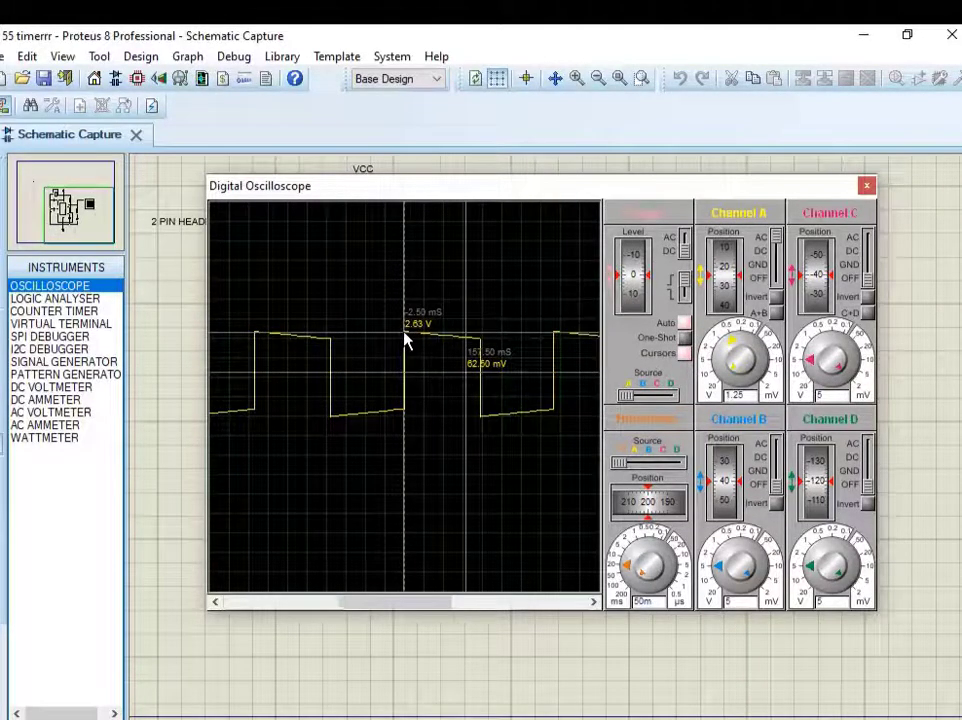
left_click(409, 403)
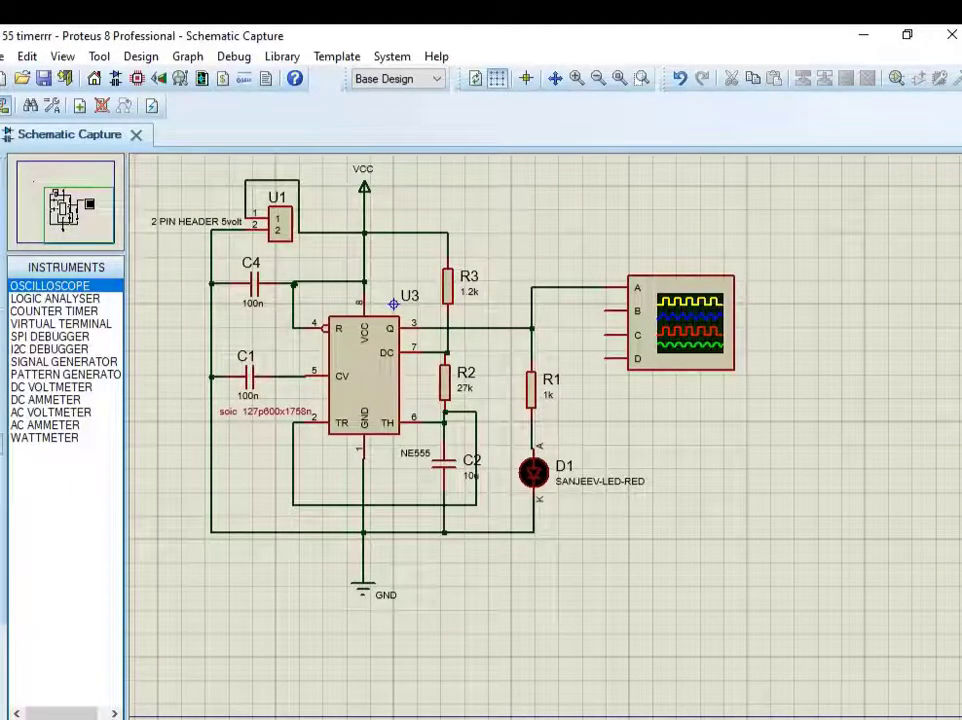
- Read the PCB layout and board outline steps in the Notepad script alongside Proteus
left_click(462, 640)
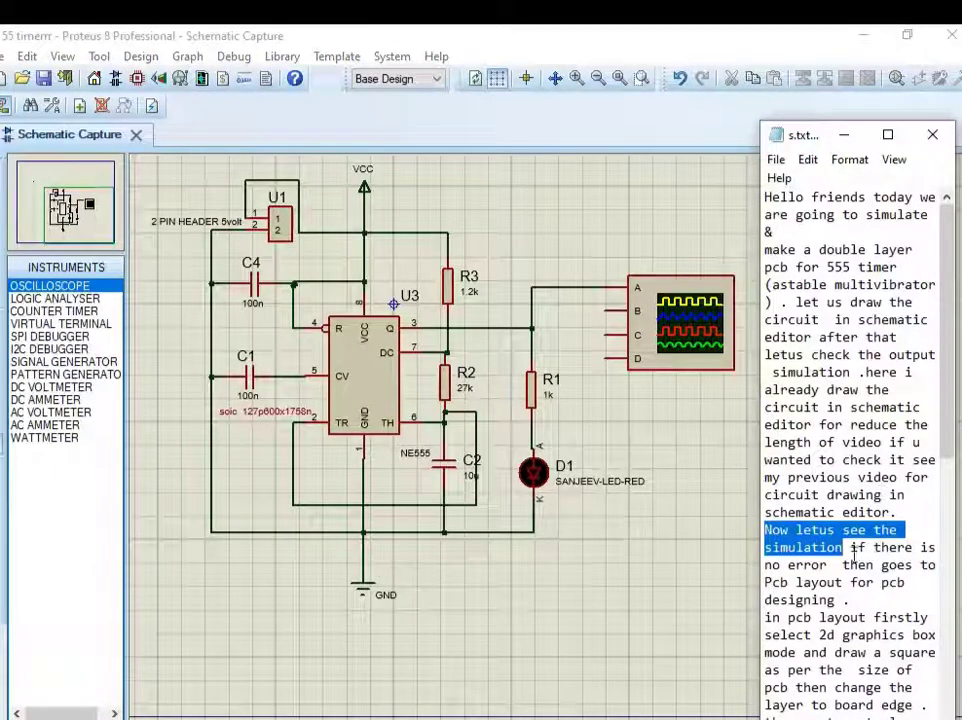
left_click_drag(851, 548, 860, 598)
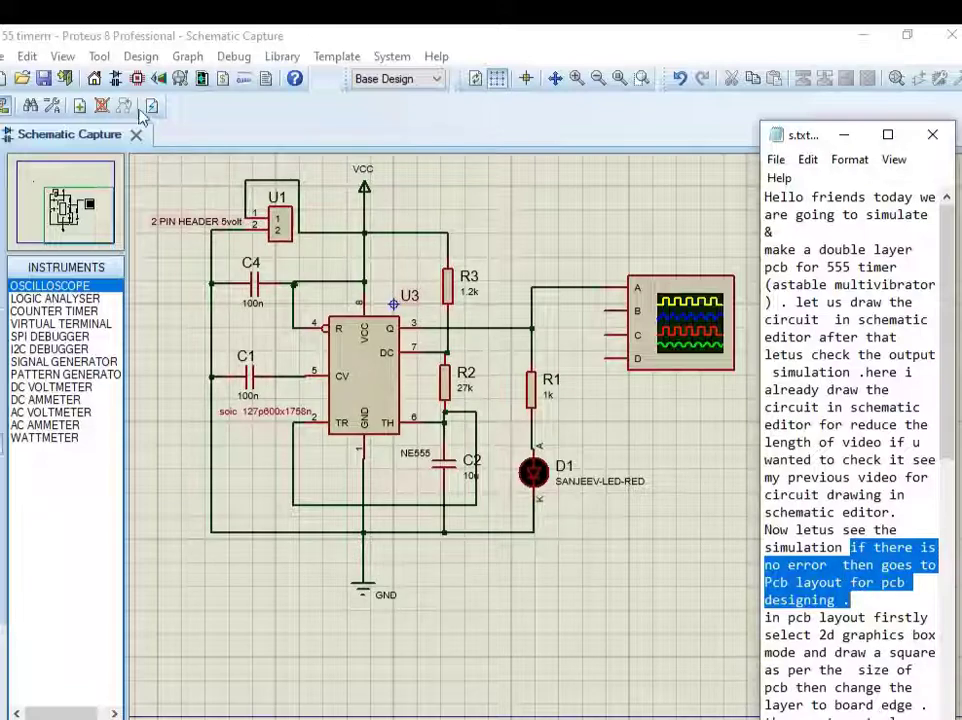
left_click(140, 80)
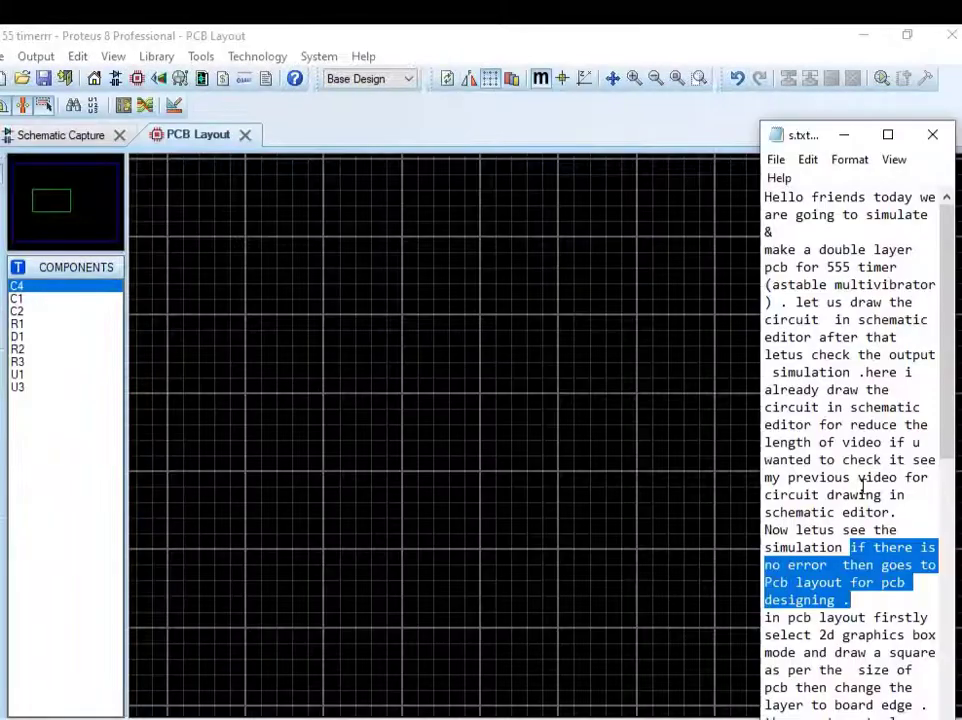
scroll(866, 487, "down", 4)
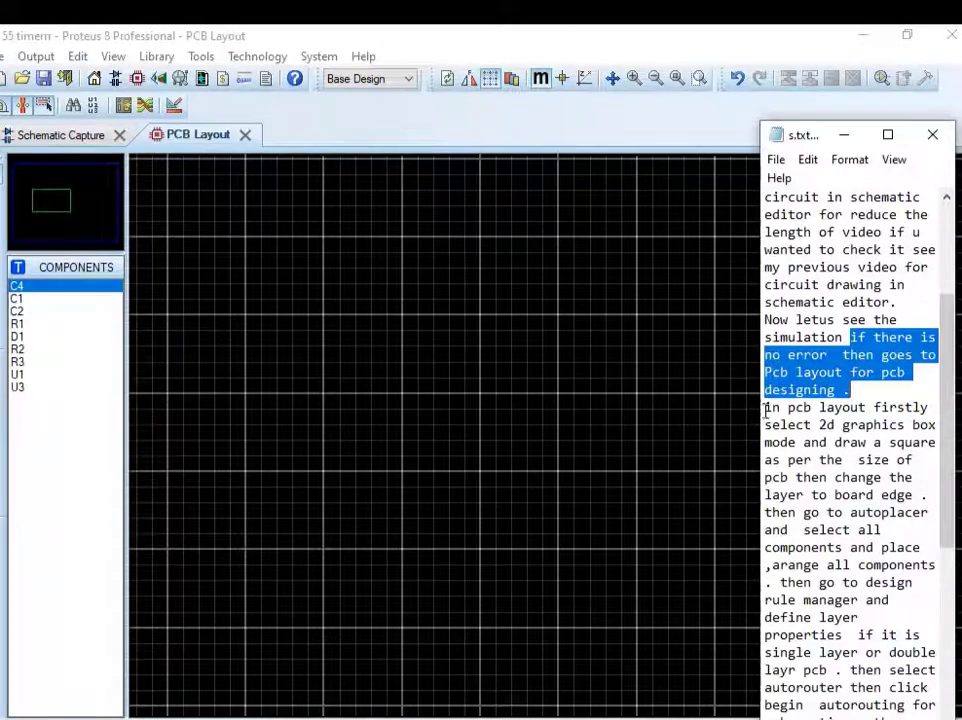
mouse_move(765, 407)
left_mouse_down()
mouse_move(770, 460)
mouse_move(826, 477)
mouse_move(828, 494)
mouse_move(878, 496)
left_mouse_up()
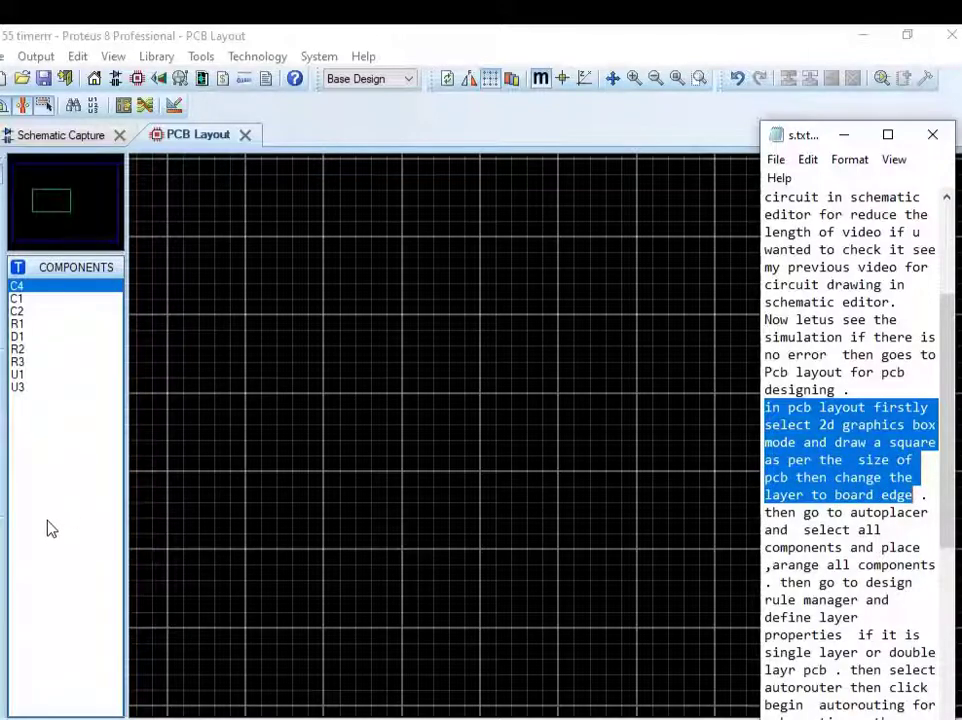
- Draw a 2D graphics box on the grid, move it to the Board Edge layer, and check the autoplacer notes
left_click(0, 568)
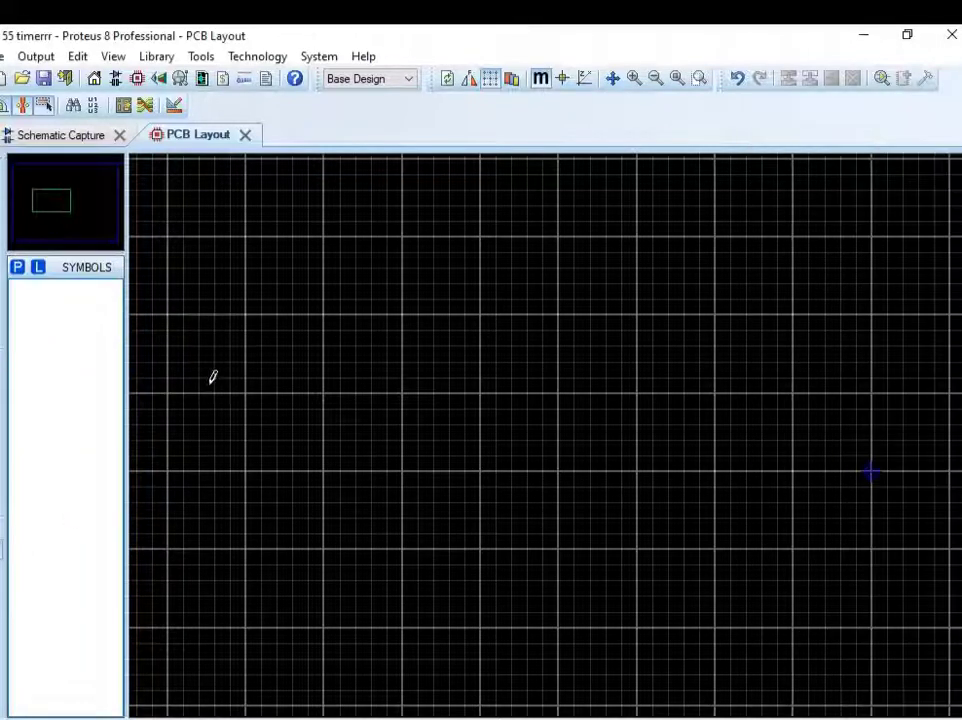
mouse_move(246, 320)
left_mouse_down()
mouse_move(443, 488)
mouse_move(481, 489)
left_mouse_up()
right_click(481, 489)
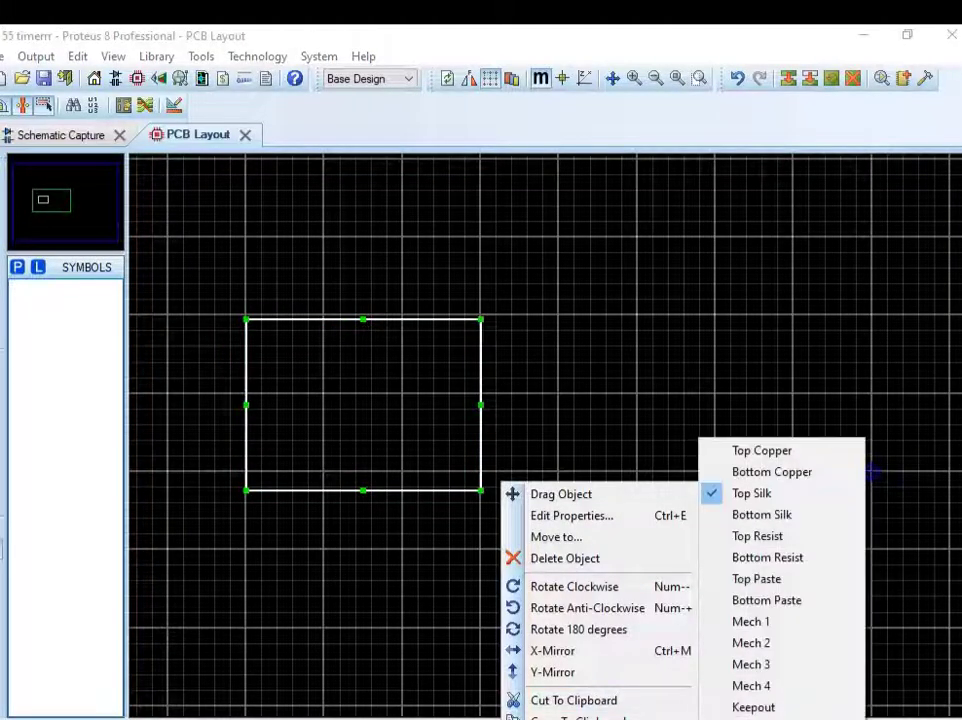
left_click(535, 385)
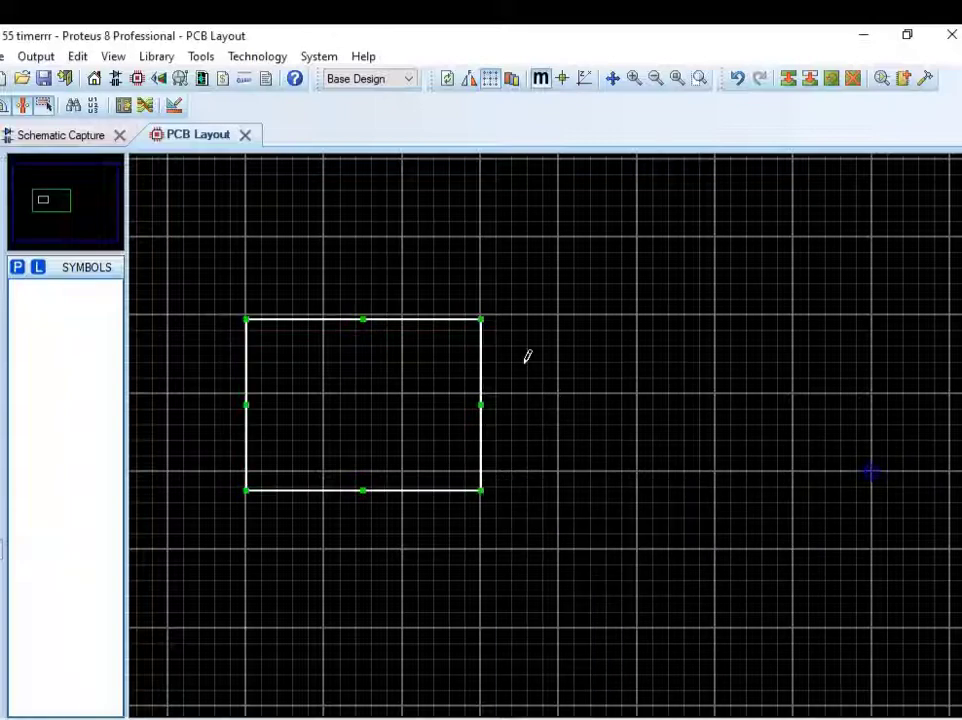
right_click(483, 320)
mouse_move(566, 578)
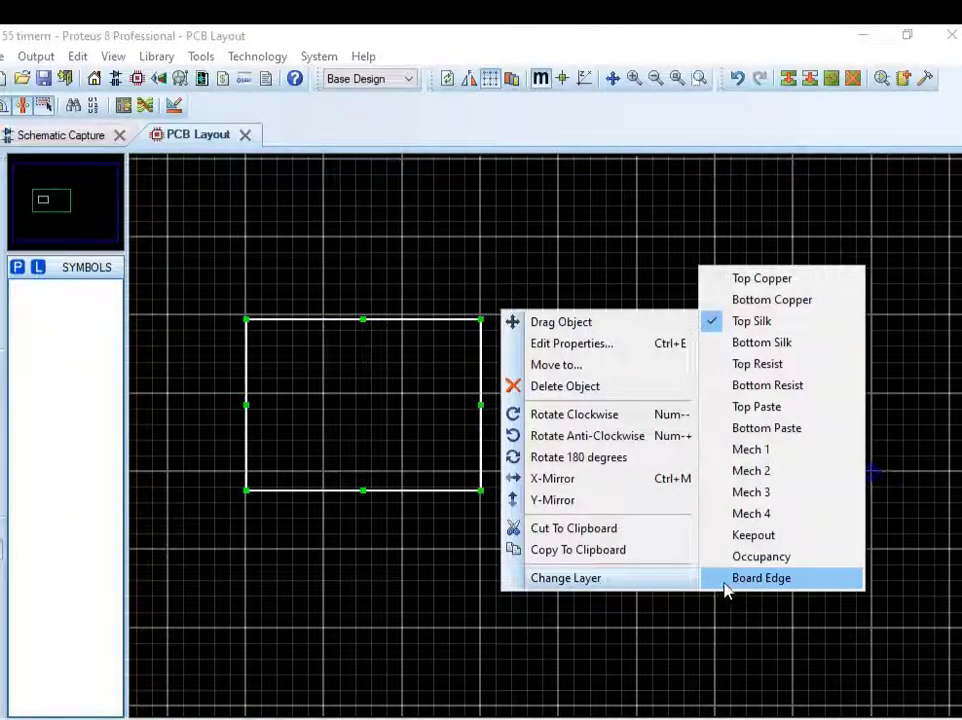
left_click(726, 584)
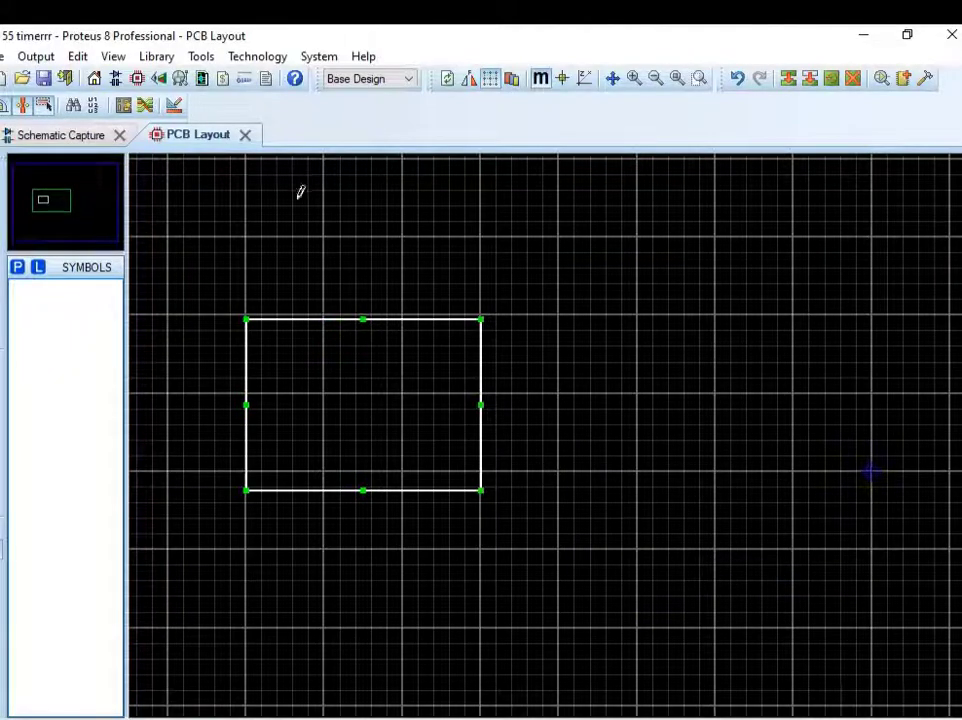
key("alt+Tab")
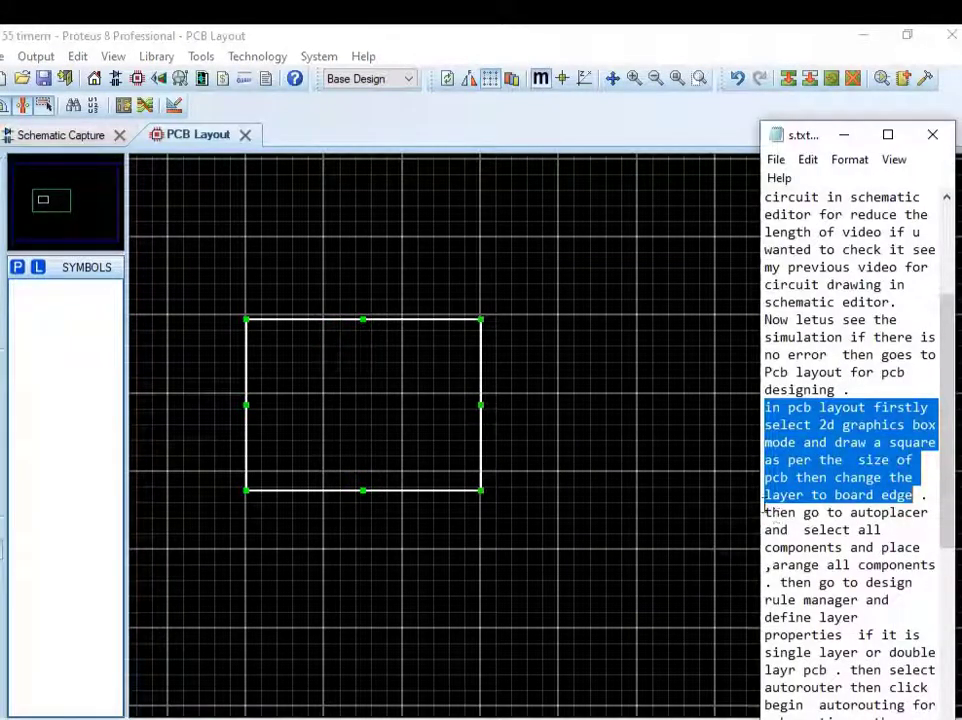
left_click_drag(764, 512, 813, 582)
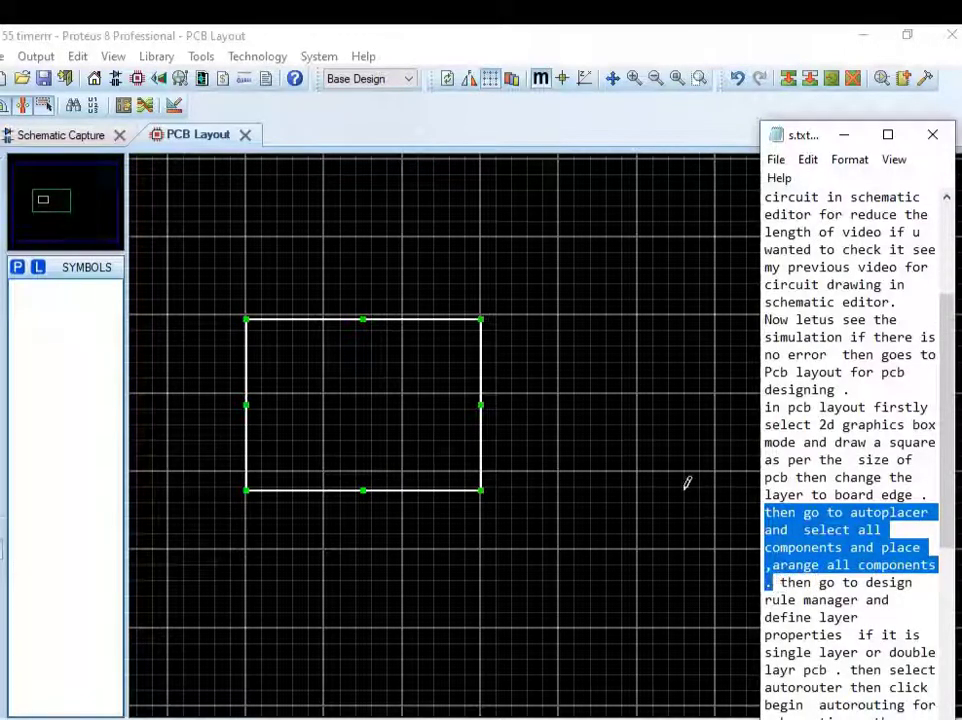
- Run the Auto-placer to place all components inside the board outline
left_click(203, 57)
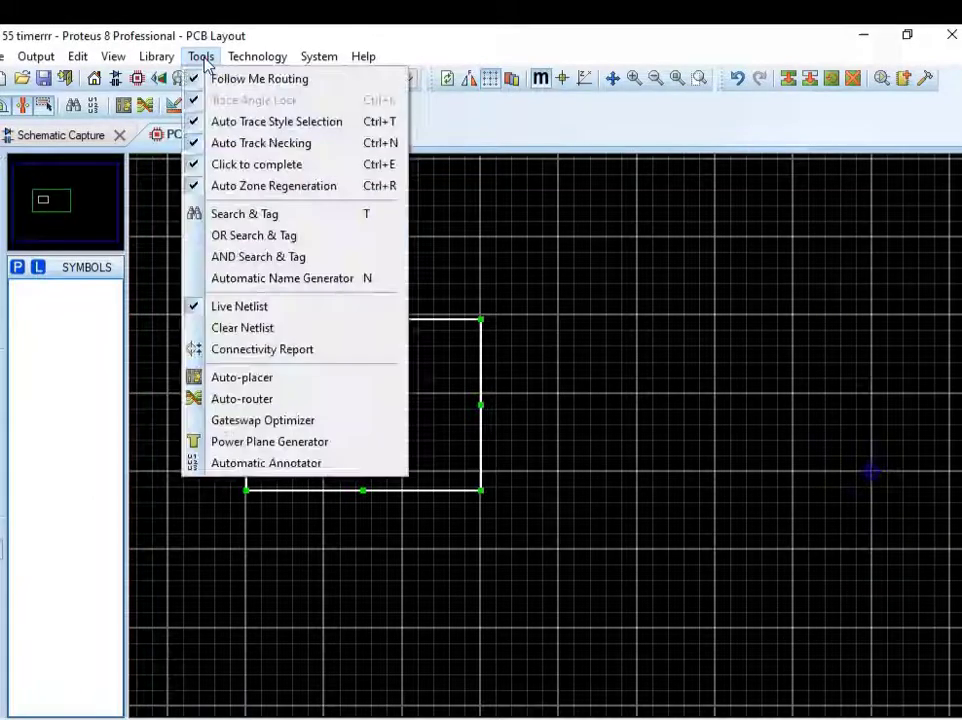
left_click(258, 380)
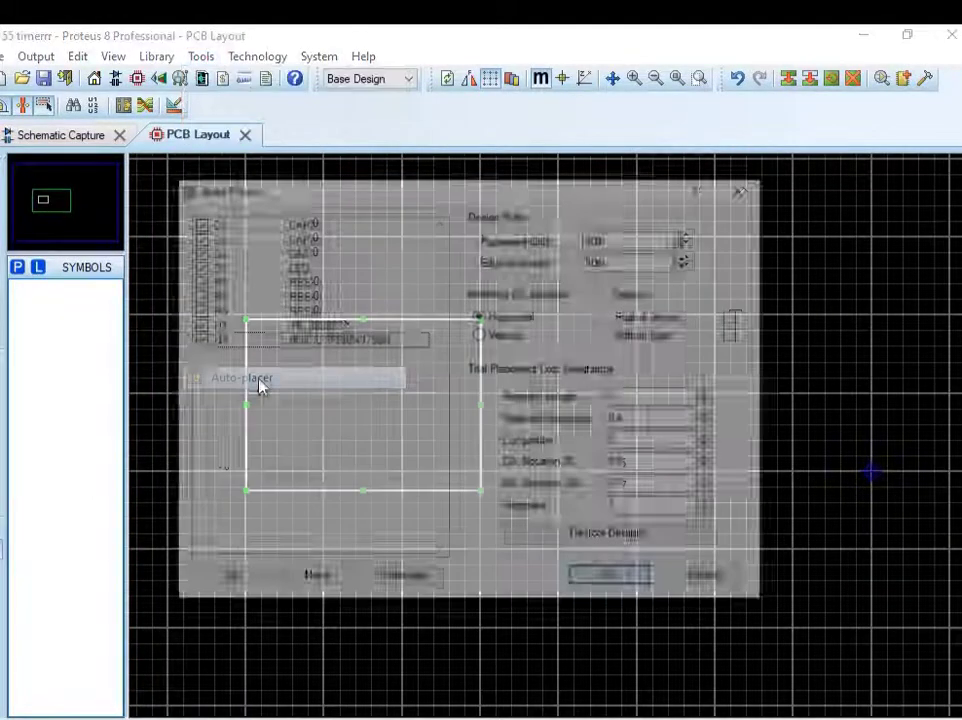
key("Return")
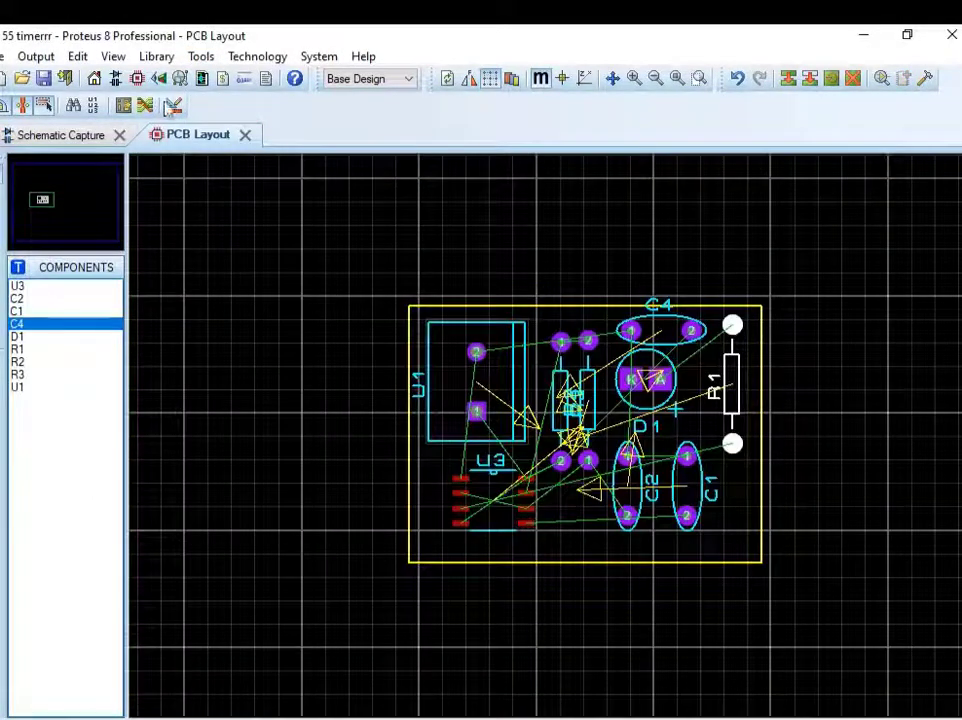
left_click(201, 56)
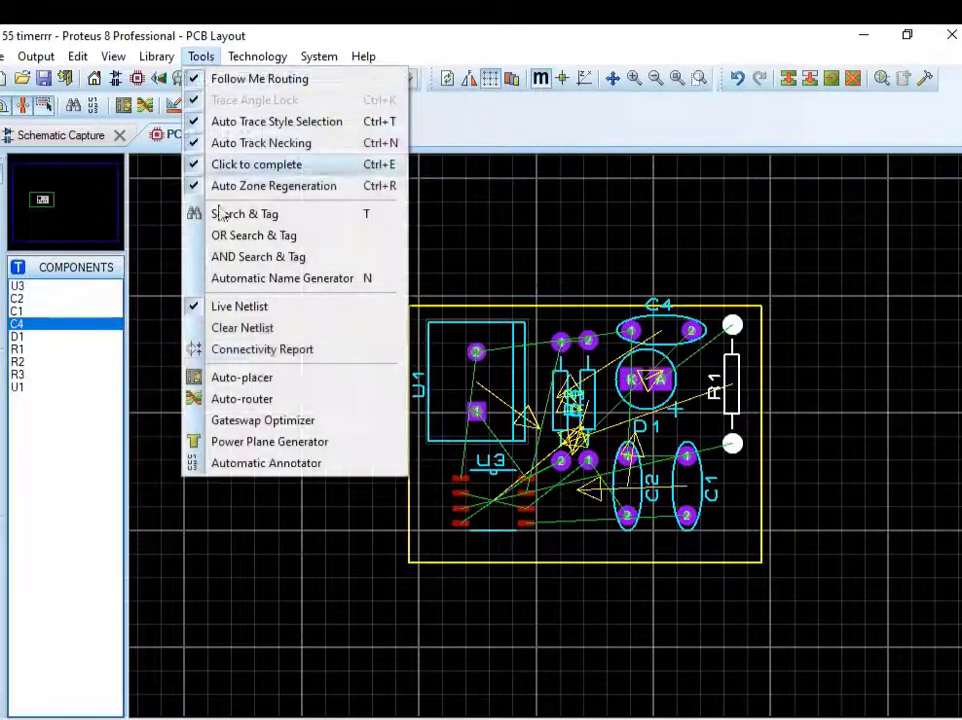
left_click(255, 378)
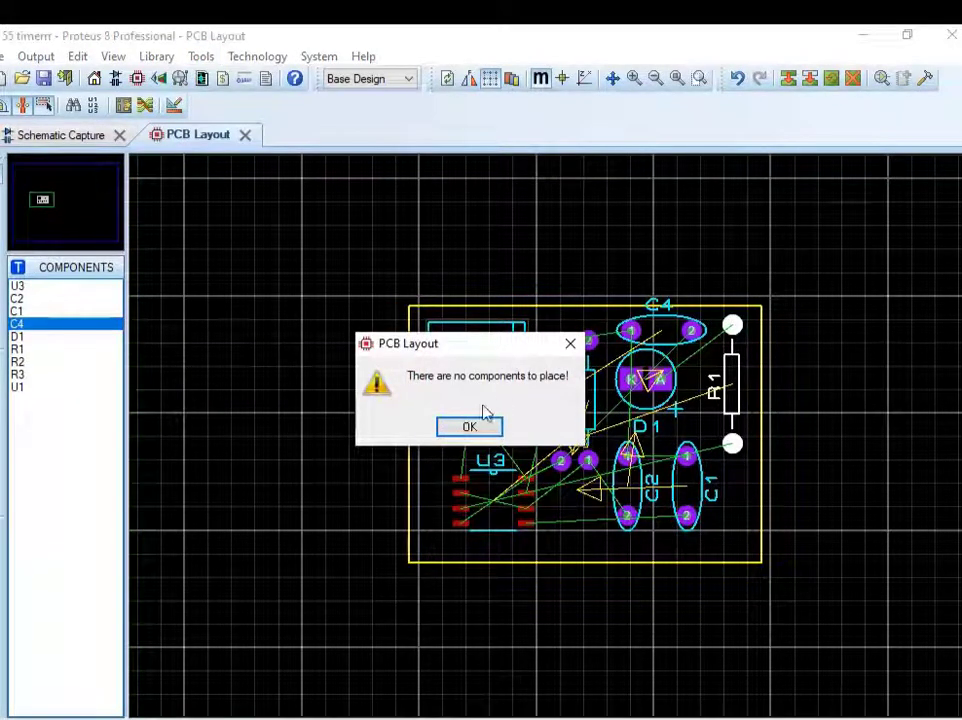
left_click(469, 426)
- Read the design rule and layer property steps in the notes, then open the Design Rule Manager
key("alt+Tab")
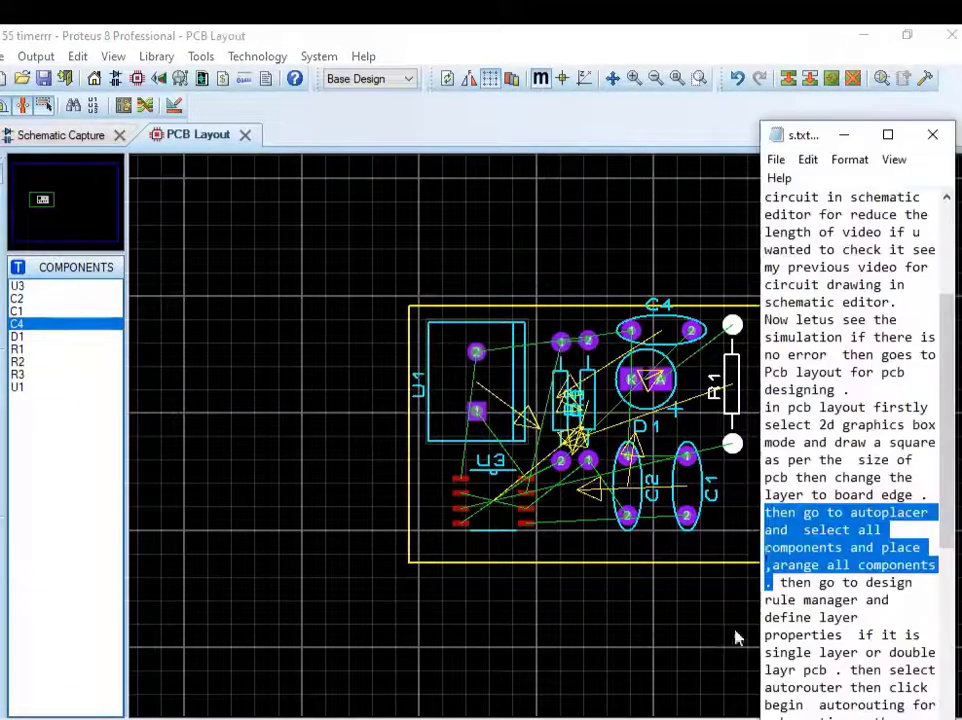
scroll(924, 493, "down", 1)
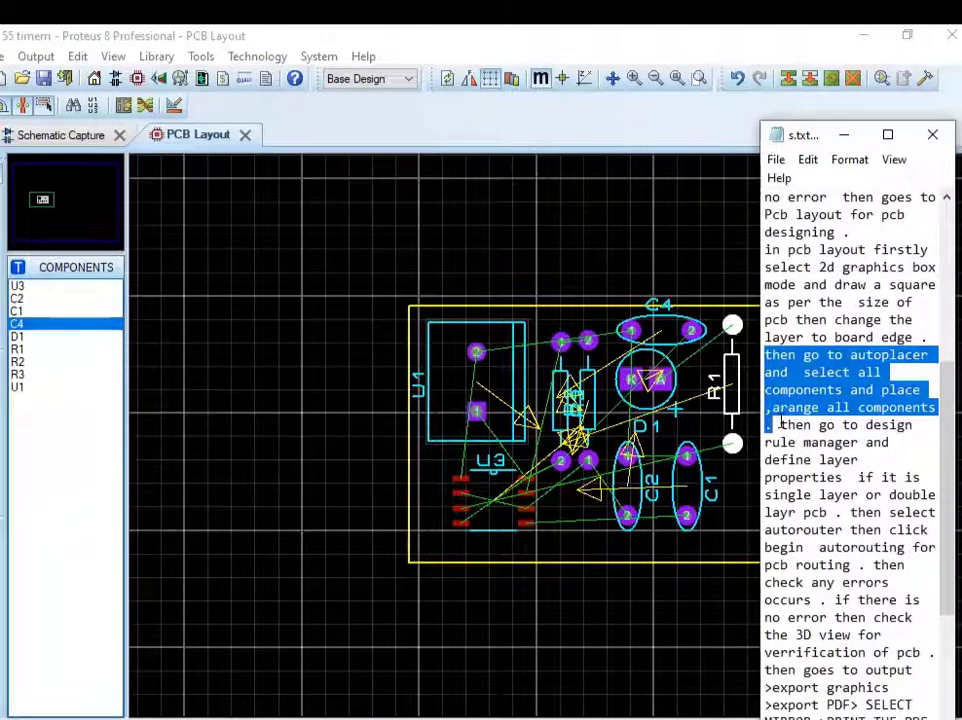
left_click_drag(779, 426, 848, 494)
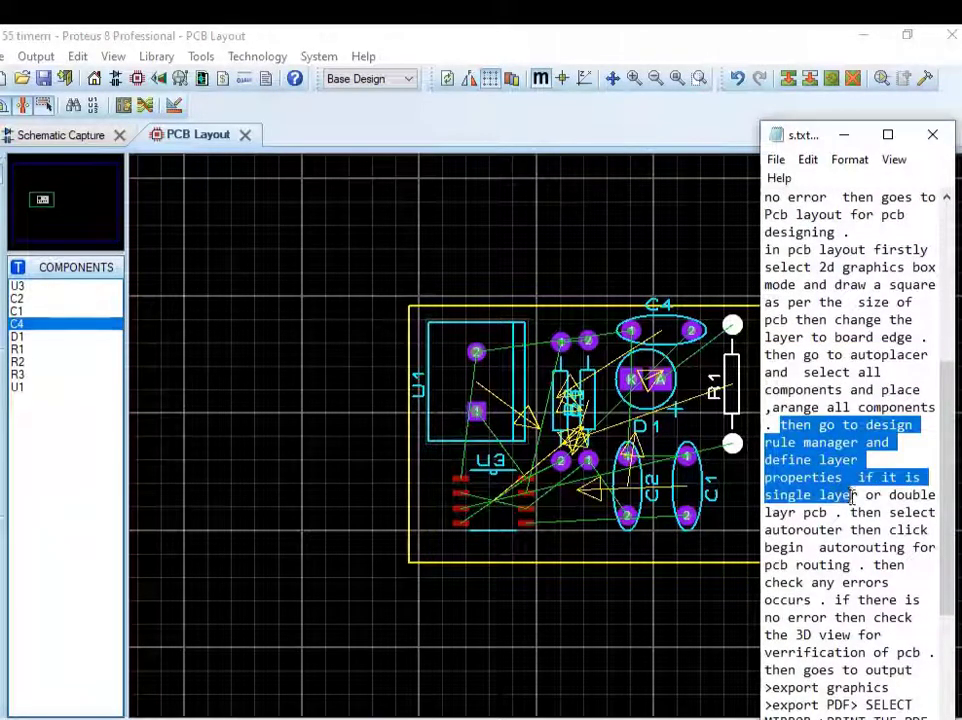
left_click_drag(852, 495, 844, 511)
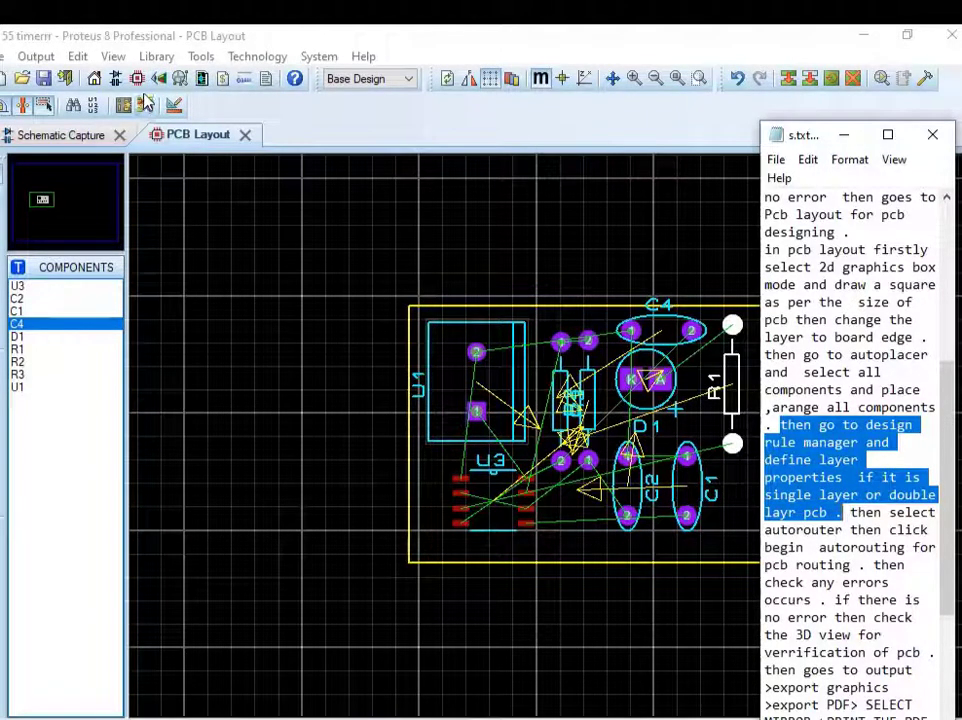
left_click(175, 107)
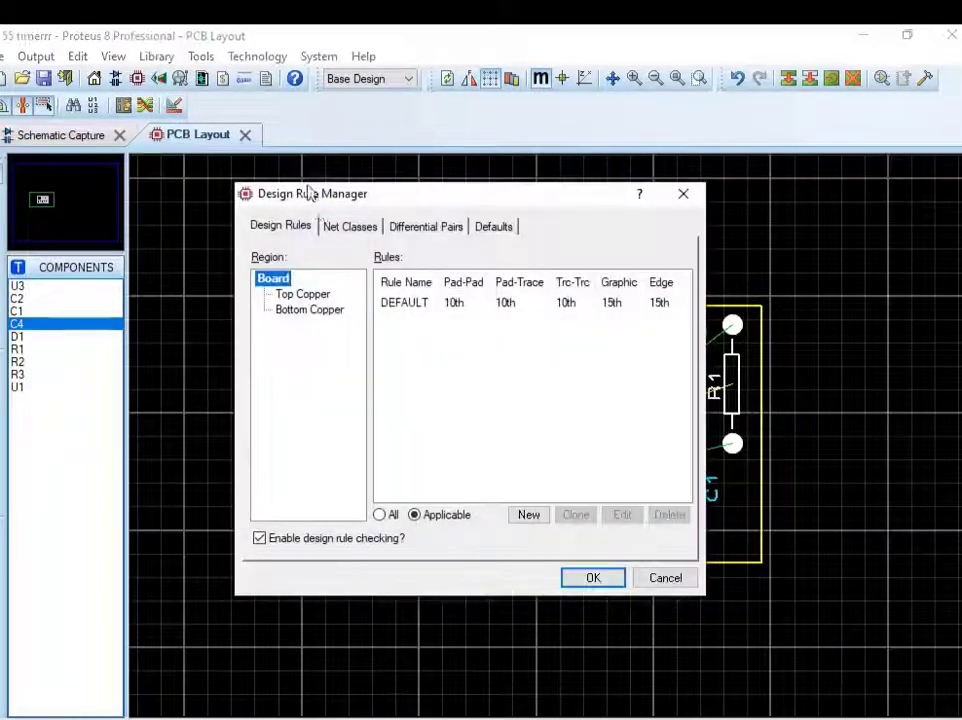
- Check the POWER and SIGNAL net classes' Top/Bottom Copper layer pairs, then close the Design Rule Manager
left_click(352, 228)
left_click(380, 263)
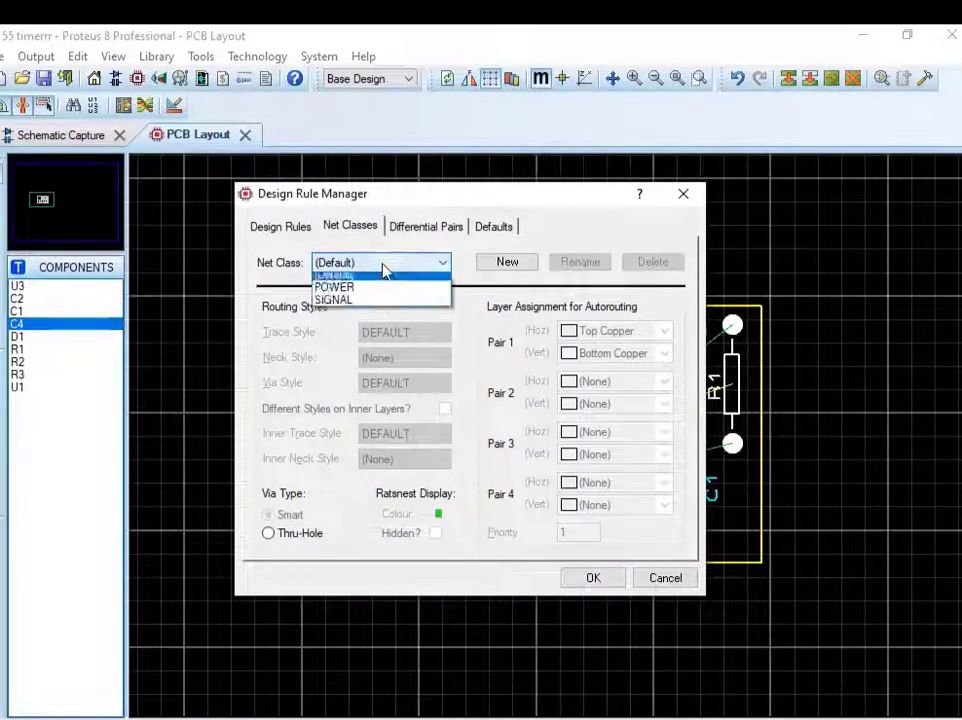
left_click(382, 292)
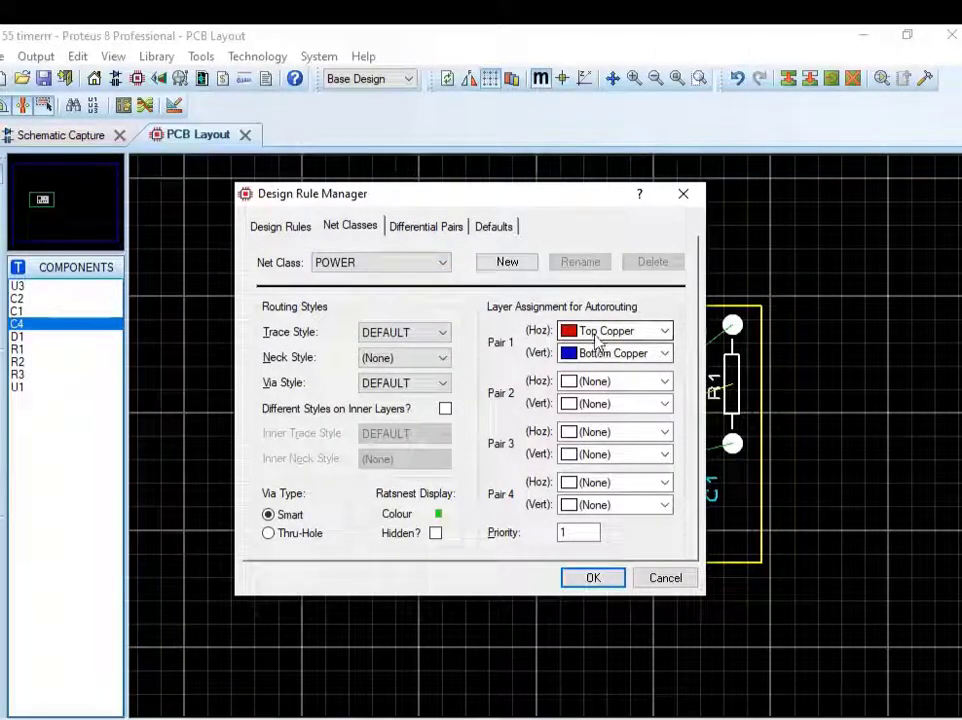
left_click(357, 266)
left_click(350, 306)
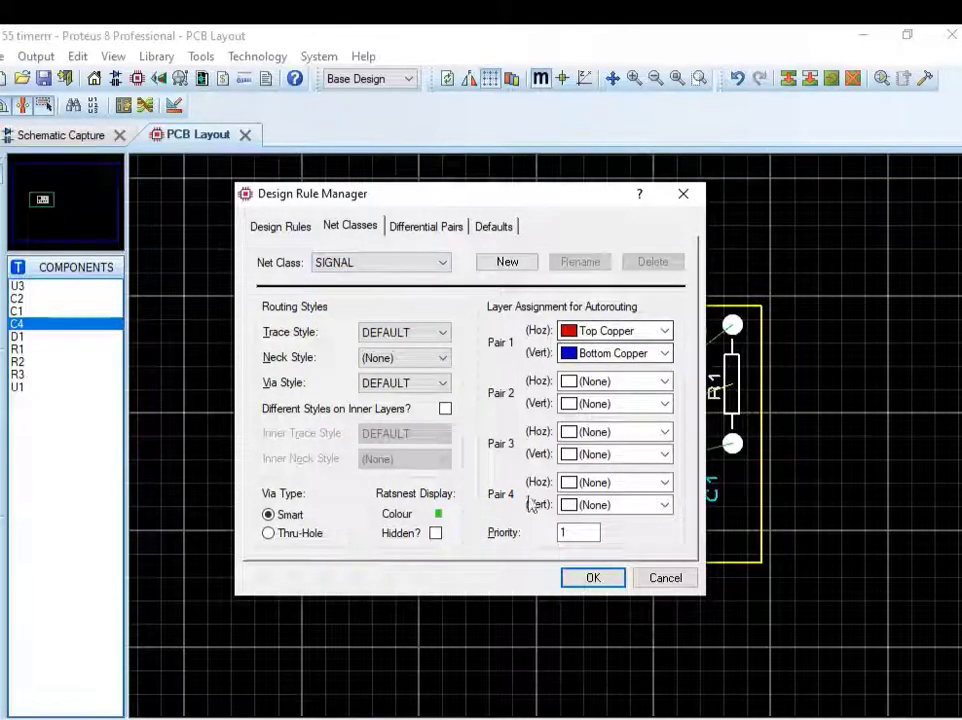
left_click(584, 578)
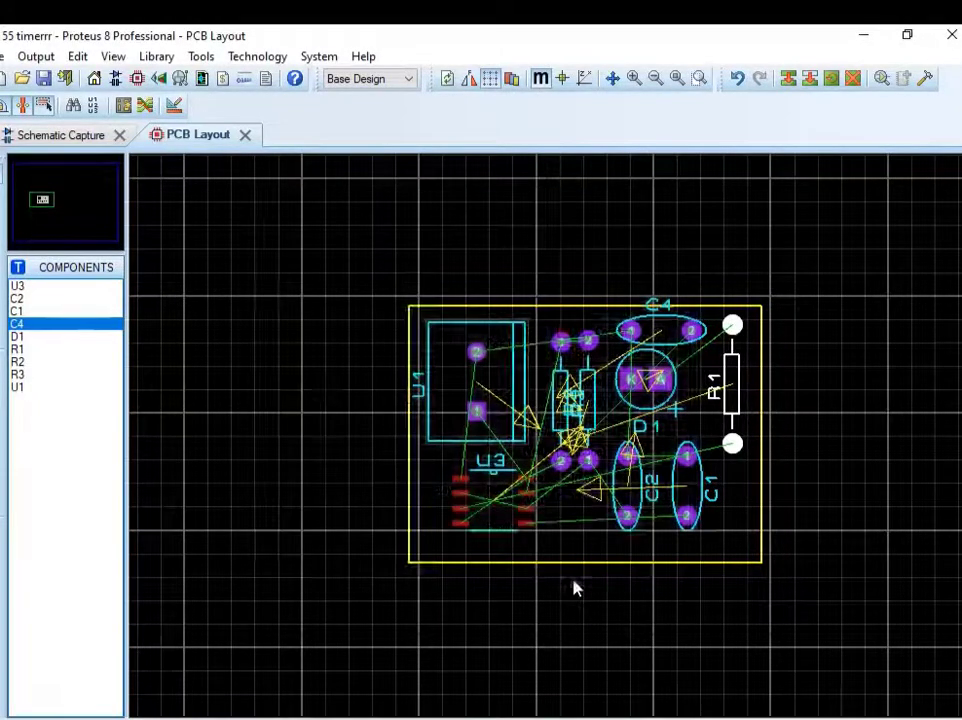
- Read the autorouter step in the notes and return to the PCB layout
left_click(467, 640)
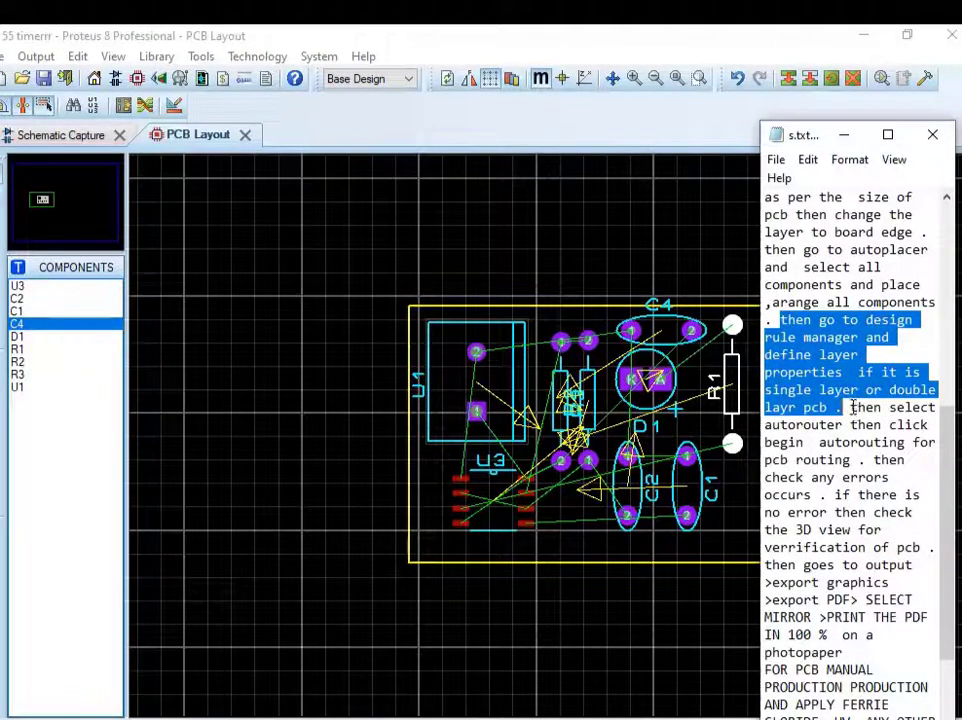
mouse_move(852, 416)
left_mouse_down()
mouse_move(851, 493)
mouse_move(813, 529)
mouse_move(911, 547)
left_mouse_up()
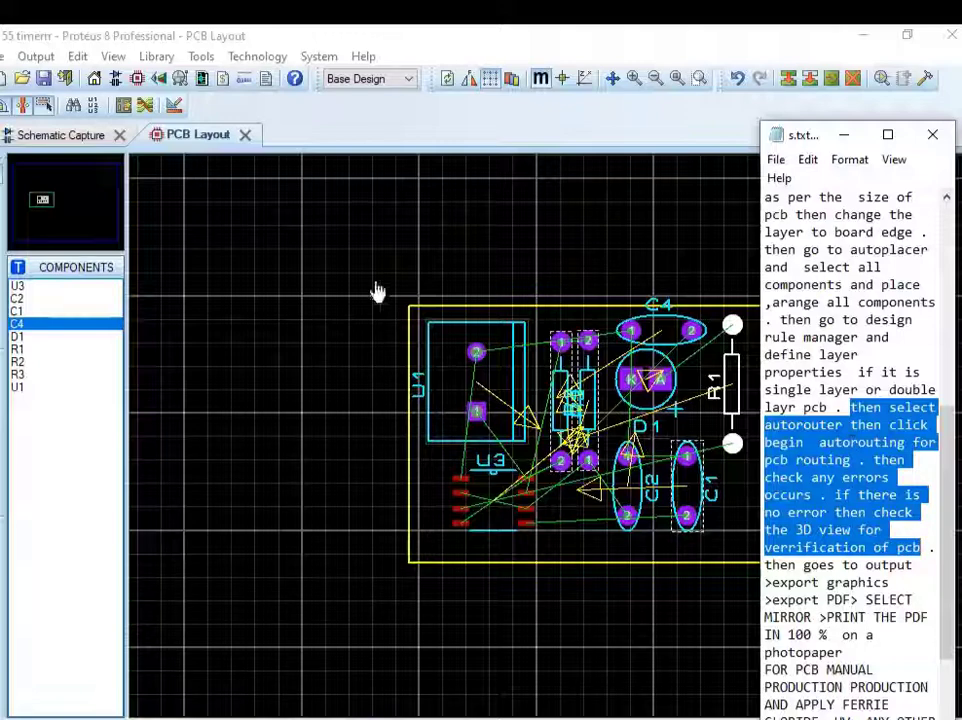
left_click(333, 208)
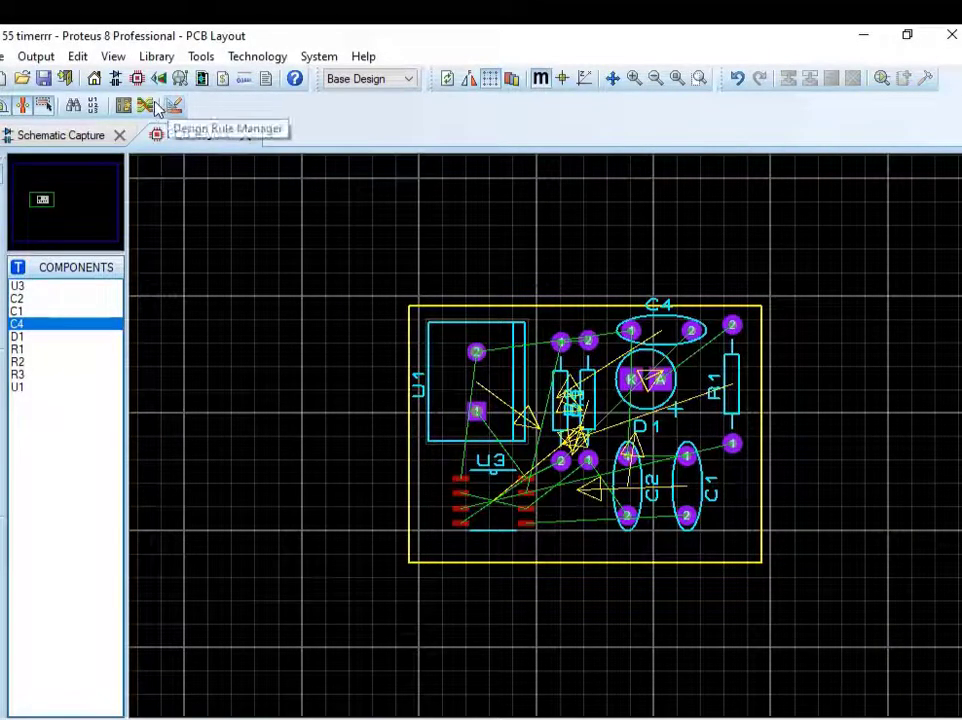
- Autoroute the board, then view it in the 3D Visualizer
left_click(173, 106)
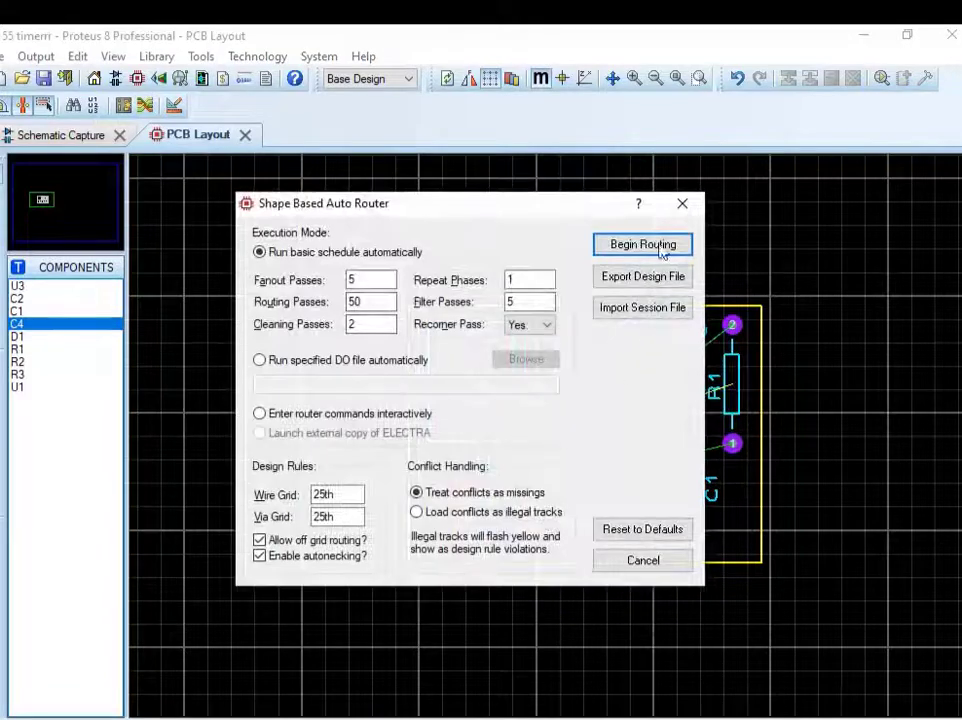
left_click(668, 244)
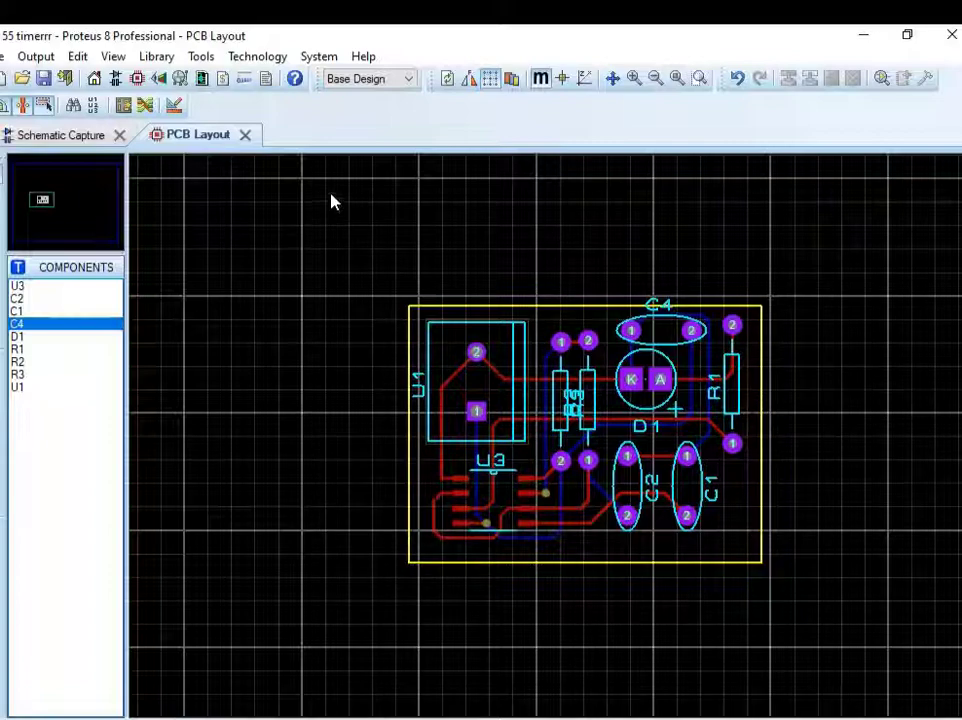
left_click(160, 79)
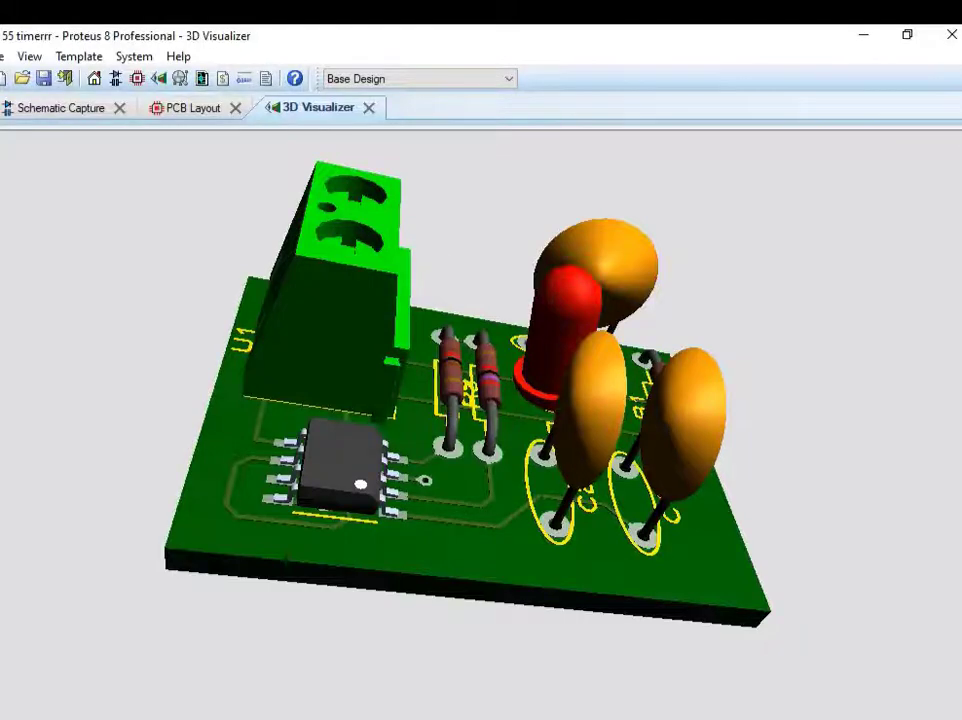
- Read the PDF export steps in the notes, then return to the PCB Layout tab
key("alt+Tab")
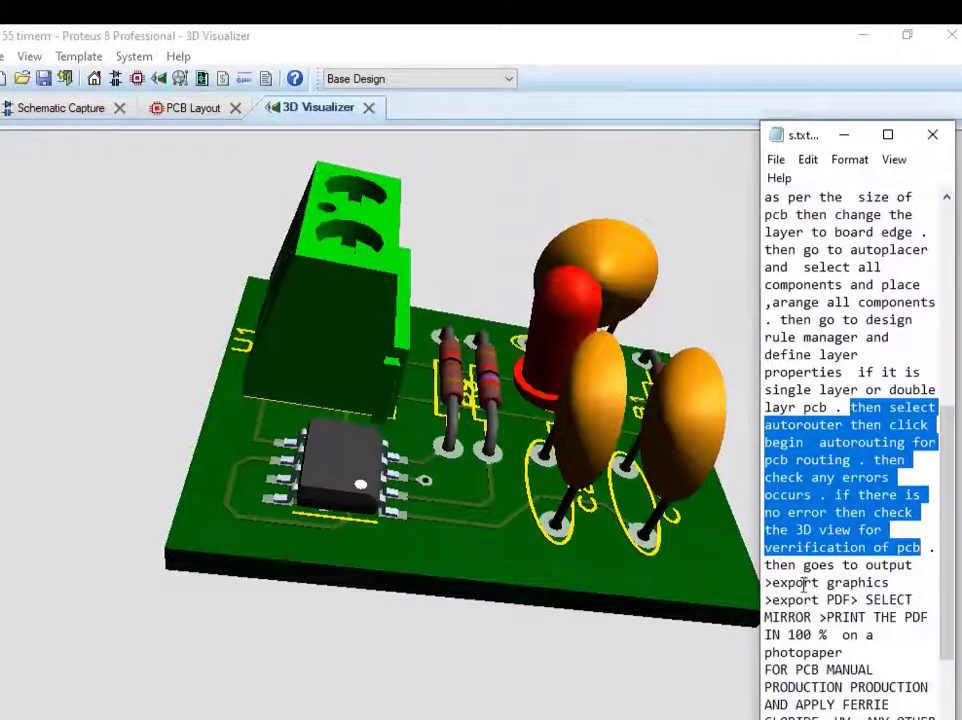
left_click(836, 571)
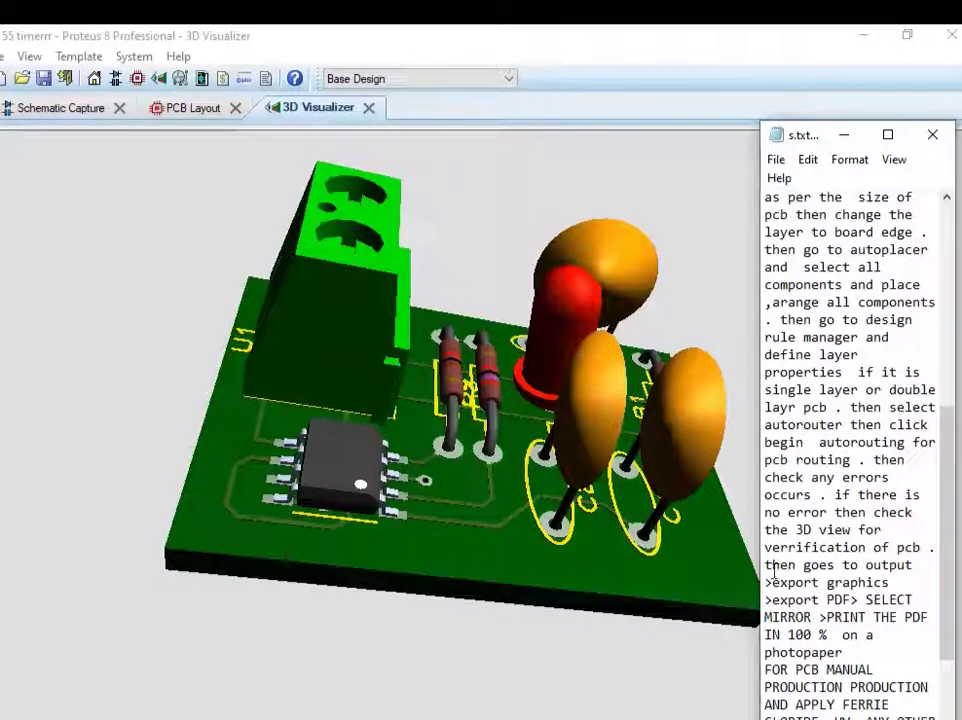
mouse_move(766, 565)
left_mouse_down()
mouse_move(860, 718)
mouse_move(938, 718)
left_mouse_up()
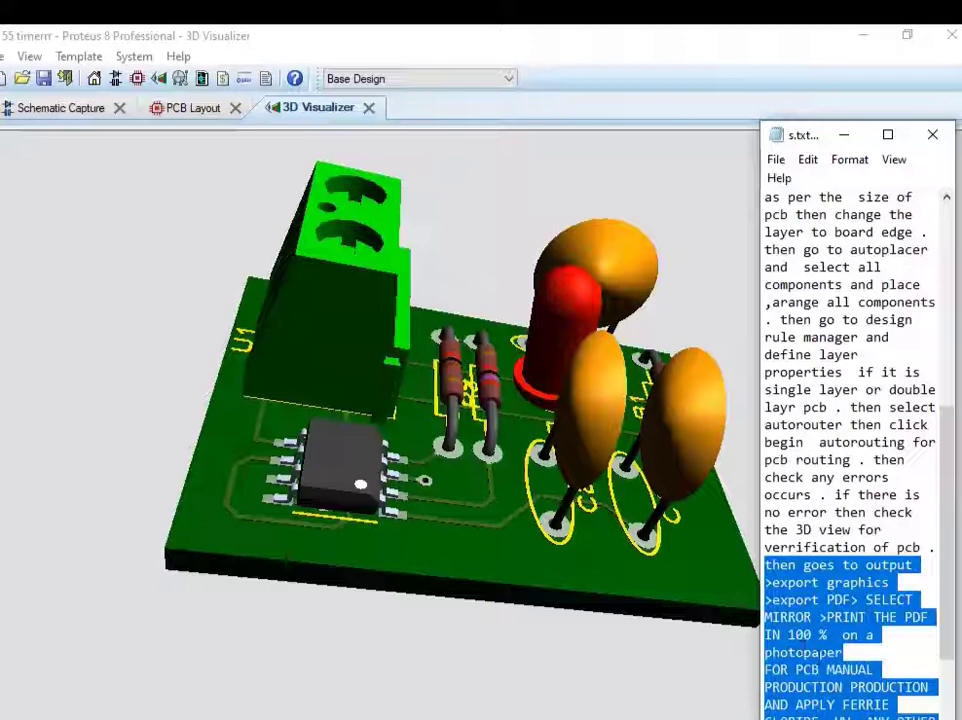
left_click(205, 108)
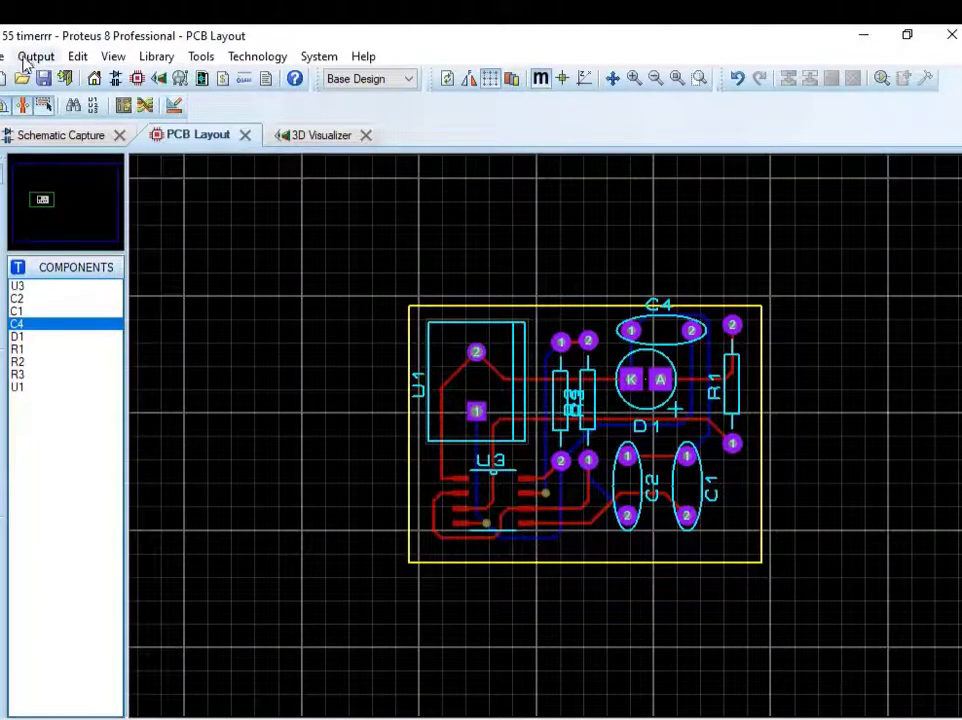
- Export the layout as a mirrored Adobe PDF with Top Copper and Top Silk left out
left_click(27, 58)
mouse_move(81, 199)
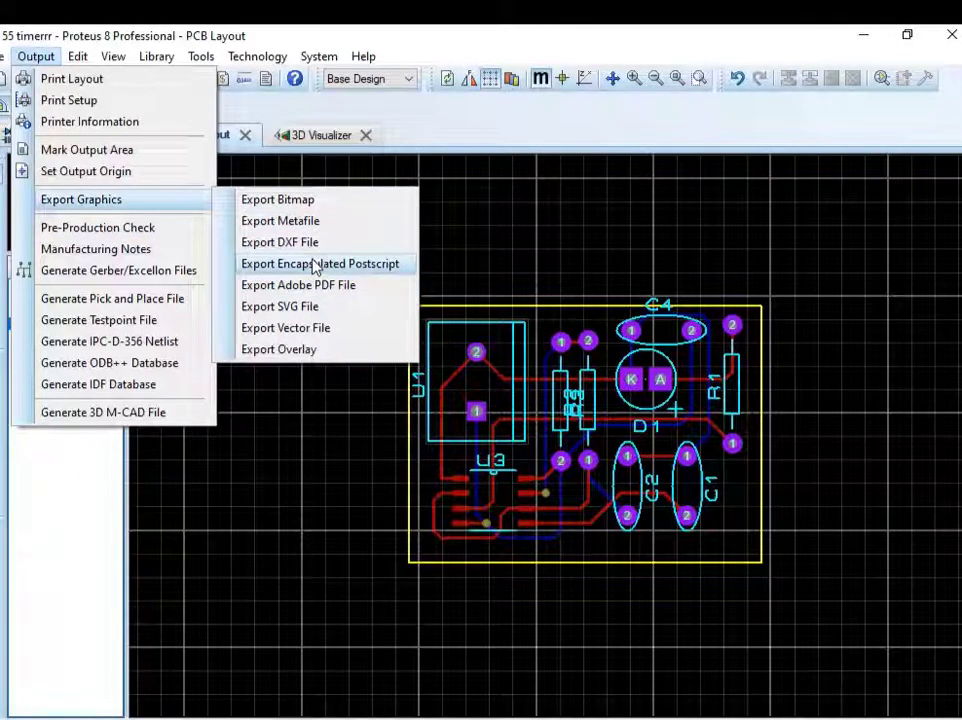
left_click(318, 286)
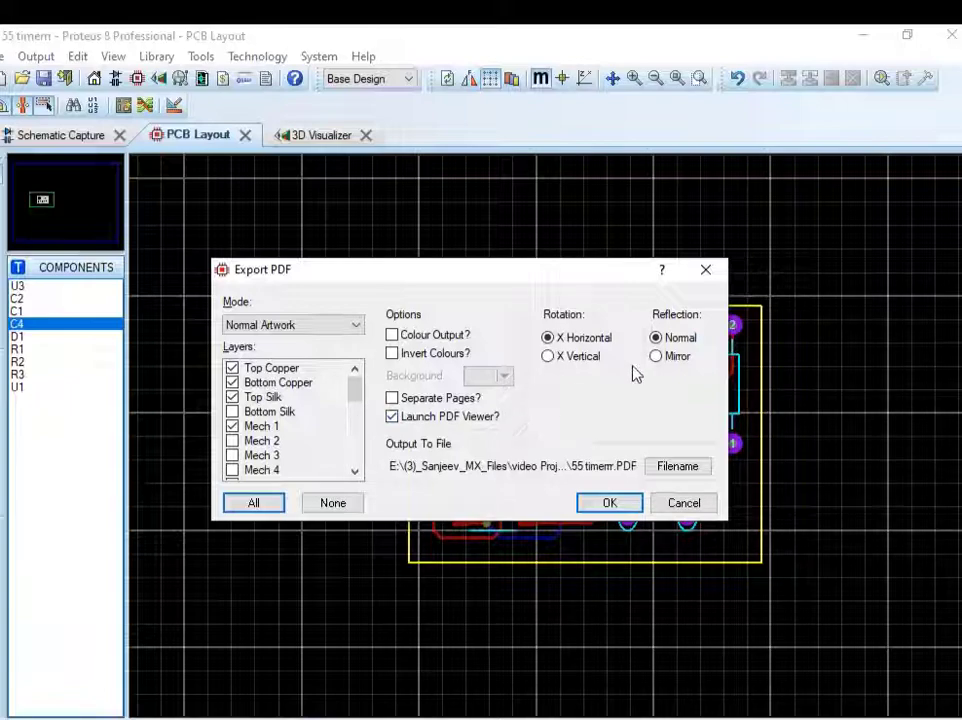
left_click(656, 357)
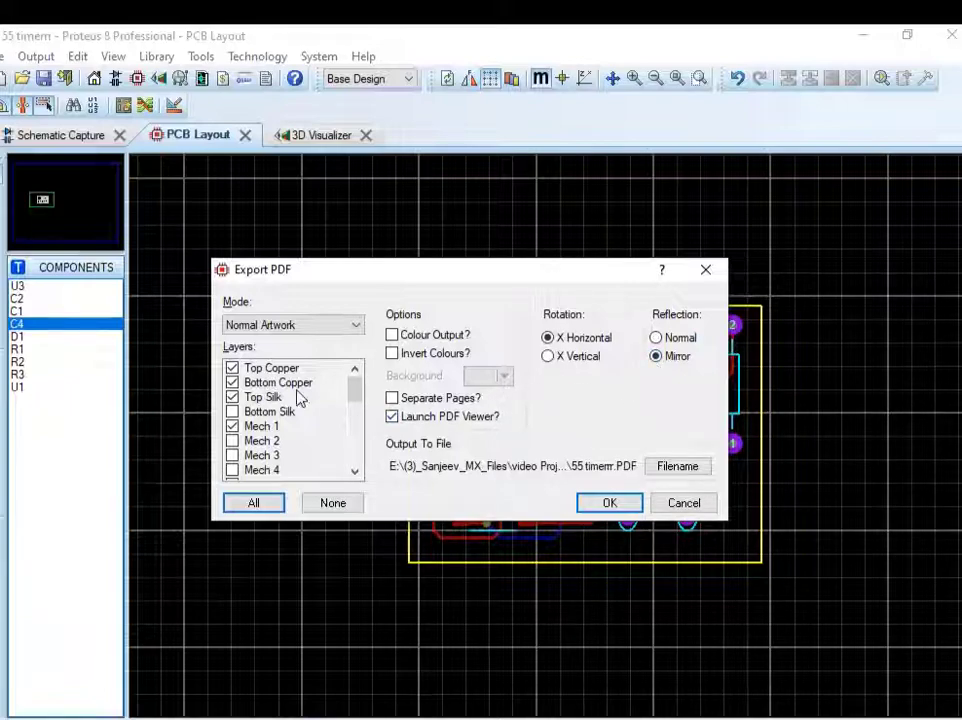
left_click(243, 369)
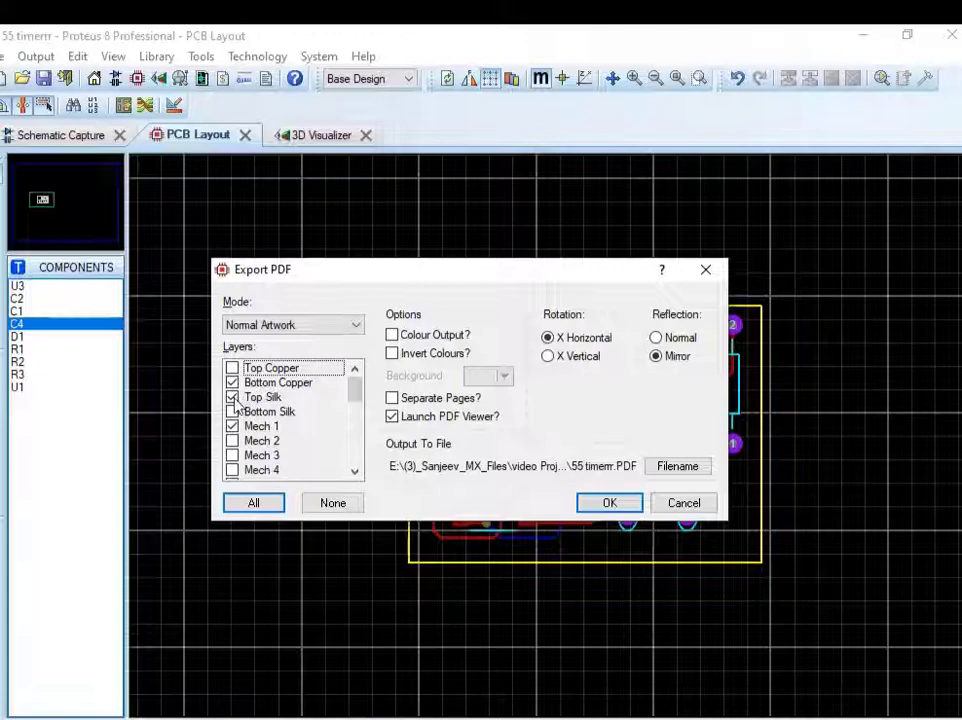
left_click(235, 398)
scroll(277, 460, "down", 2)
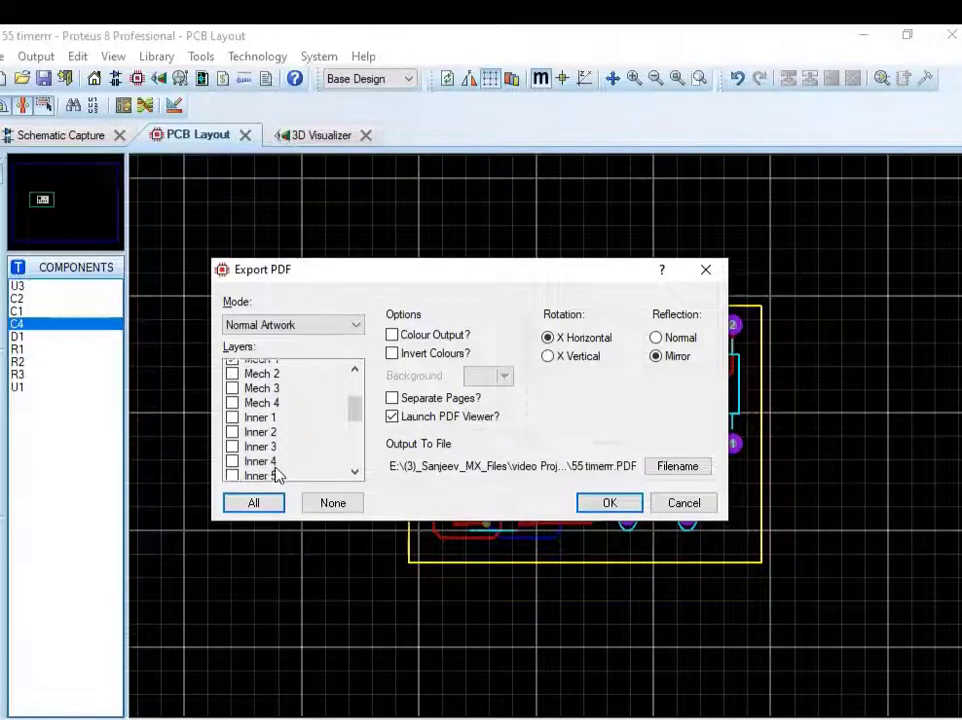
left_click(608, 503)
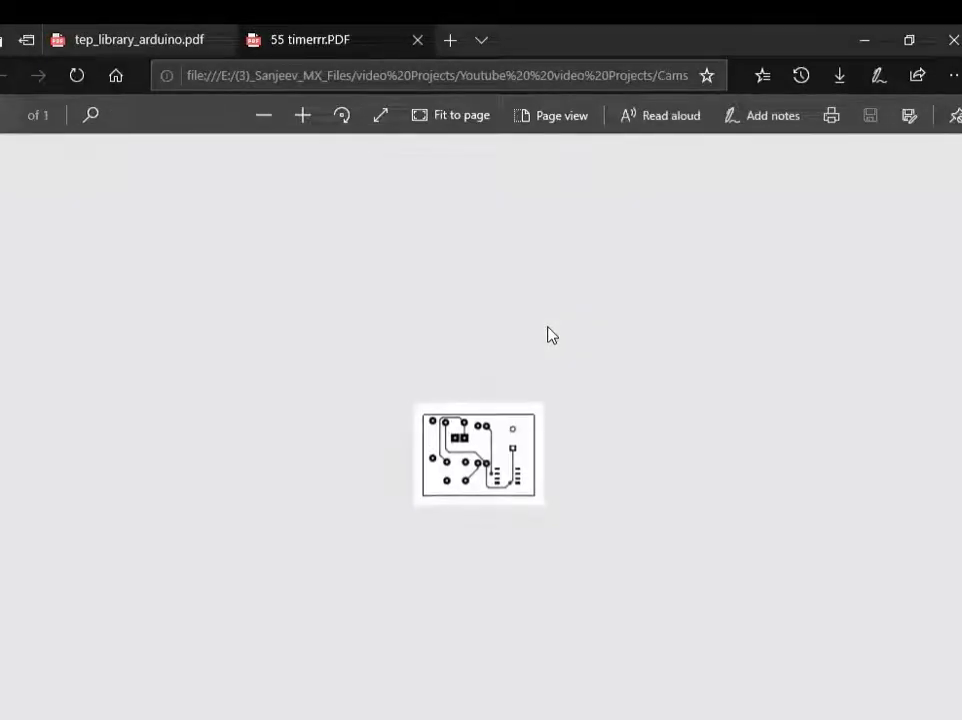
- Zoom into the 55 timerrr.PDF board artwork and back out, then close Microsoft Edge
scroll(490, 440, "up", 1, "ctrl")
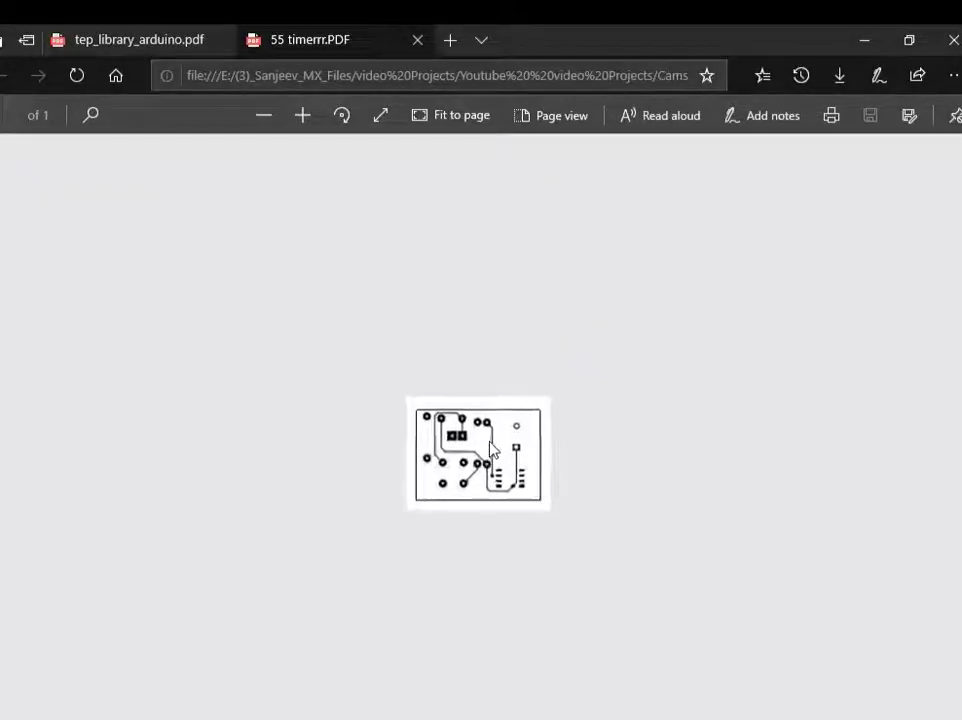
scroll(492, 449, "up", 3, "ctrl")
scroll(492, 449, "up", 1, "ctrl")
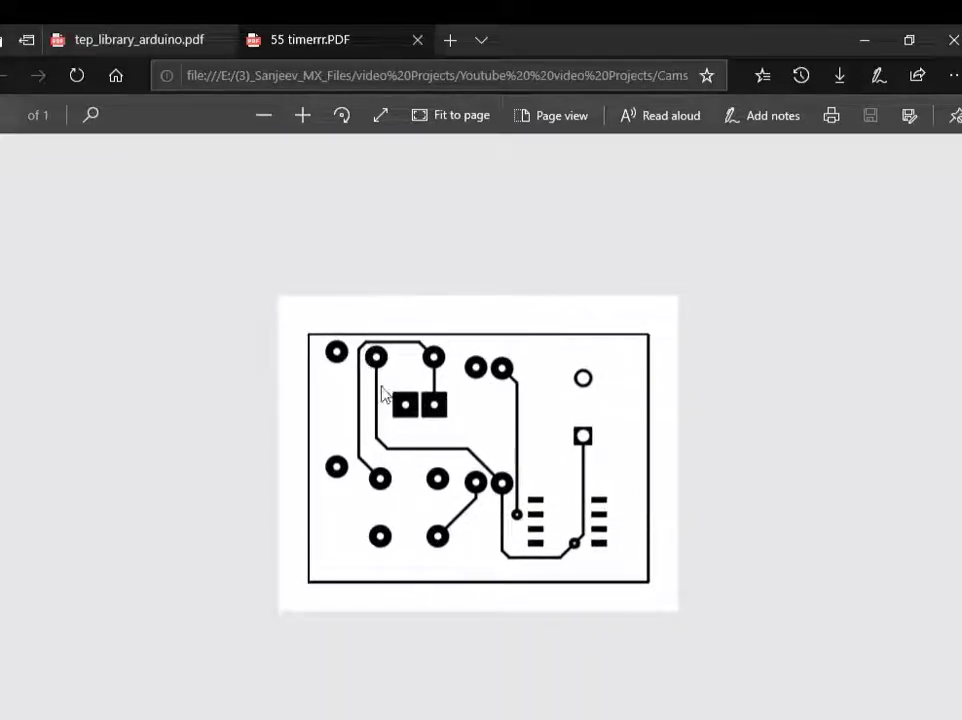
scroll(554, 307, "down", 2, "ctrl")
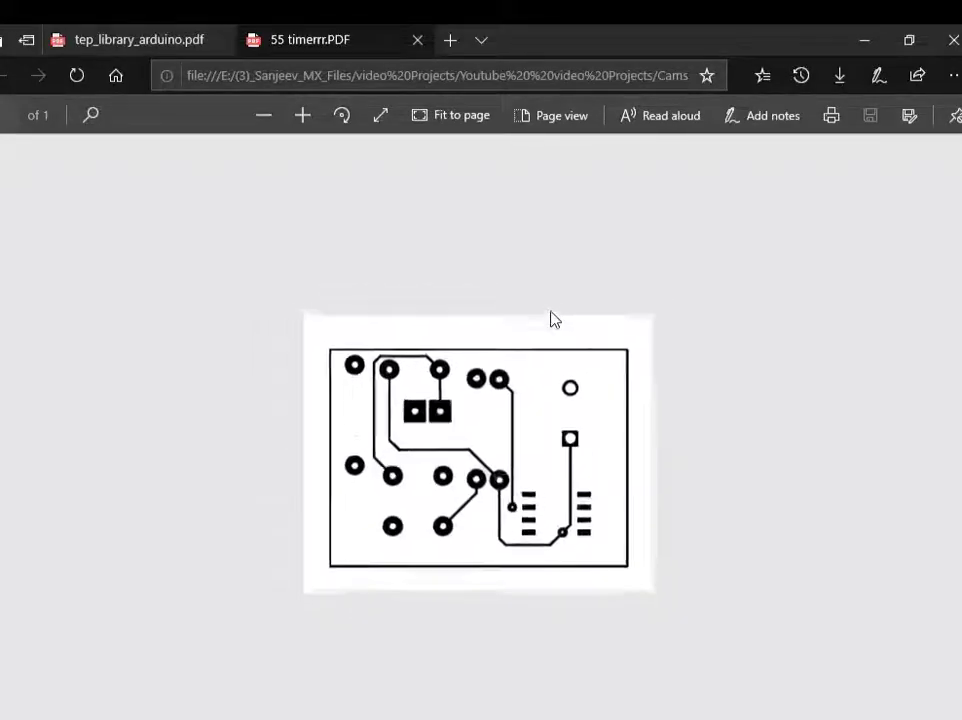
scroll(490, 387, "down", 2, "ctrl")
scroll(490, 387, "down", 1, "ctrl")
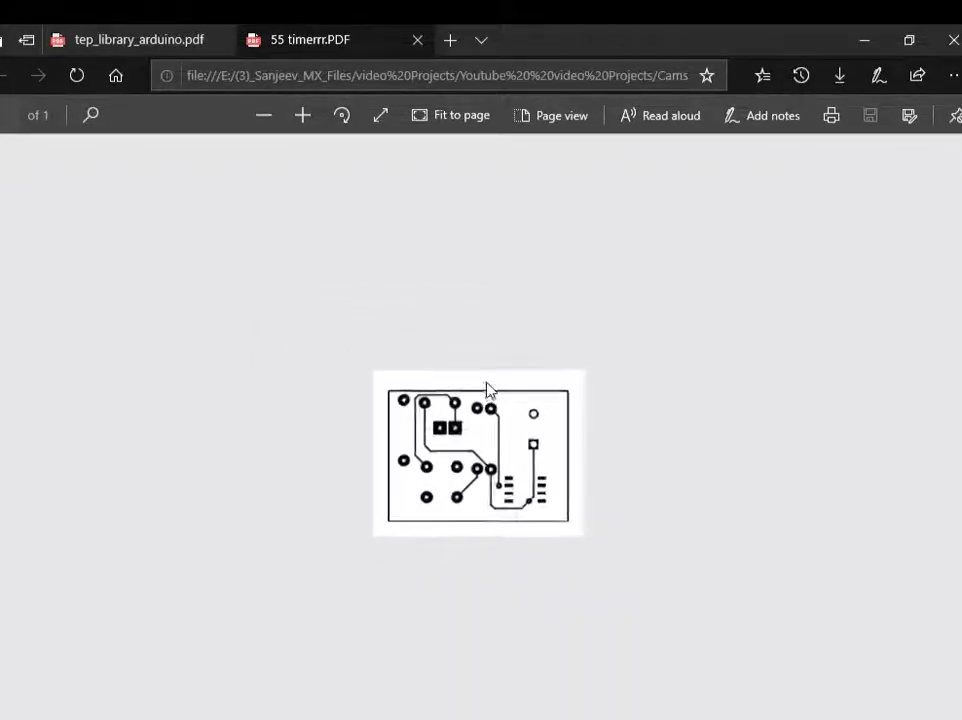
left_click(953, 40)
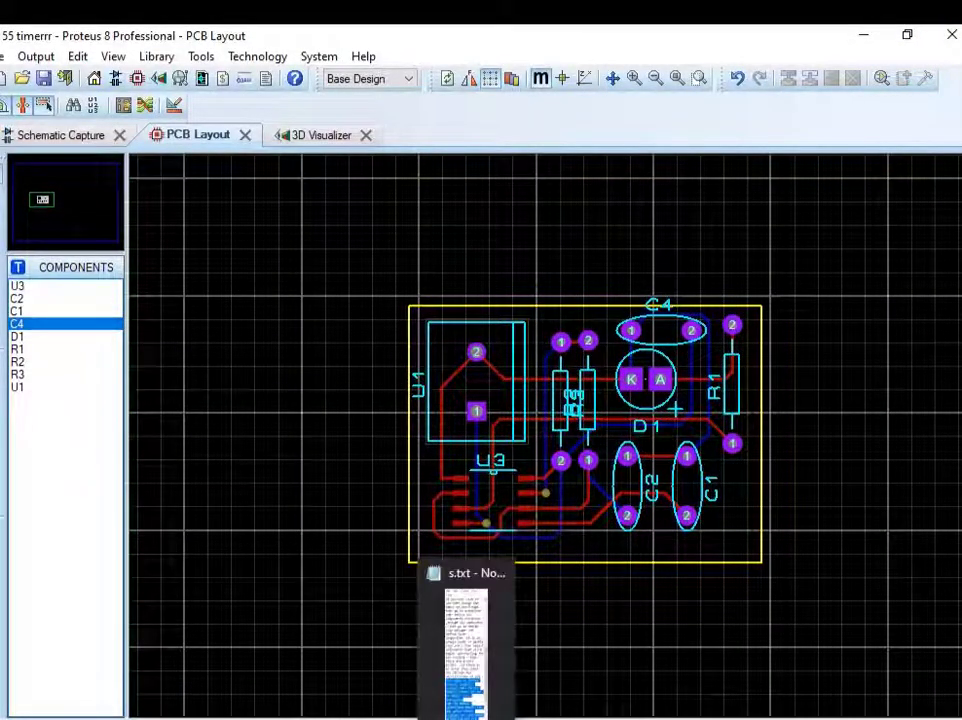
- Reread the Gerber file steps in the Notepad notes, then open Proteus's Output menu
left_click(466, 650)
scroll(843, 568, "down", 4)
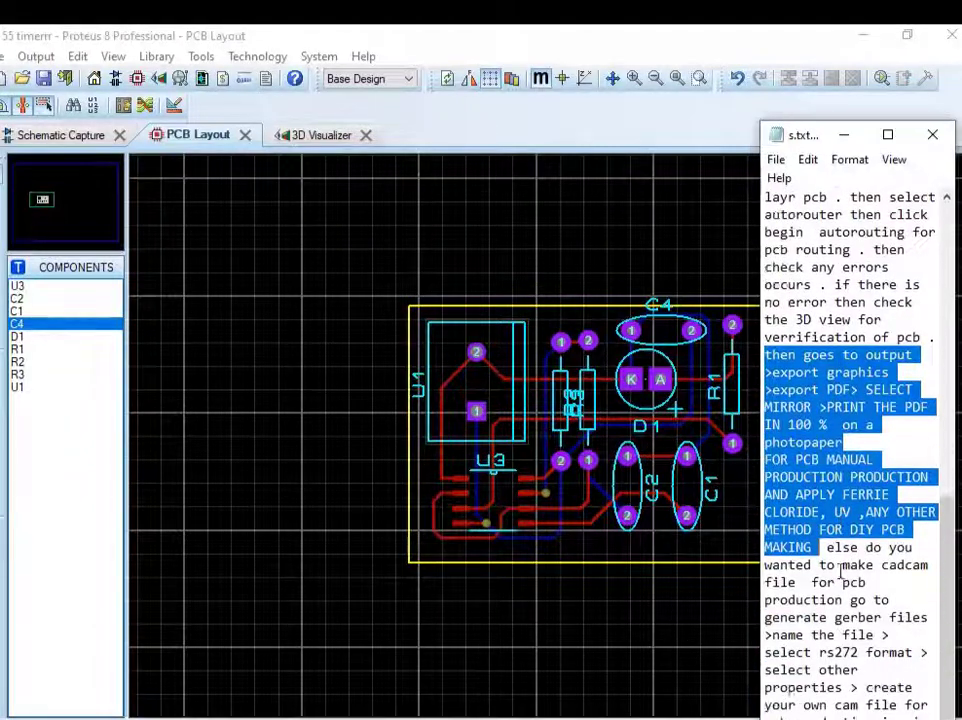
scroll(843, 568, "down", 1)
mouse_move(826, 495)
left_mouse_down()
mouse_move(860, 617)
mouse_move(812, 635)
mouse_move(876, 652)
mouse_move(852, 687)
mouse_move(909, 716)
left_mouse_up()
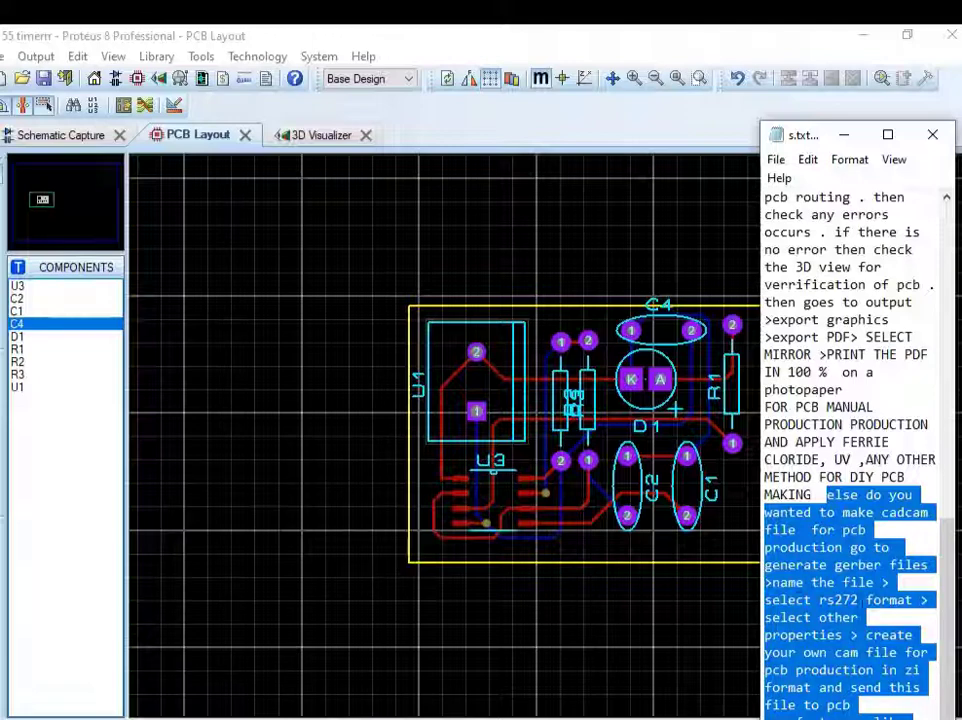
left_click(356, 243)
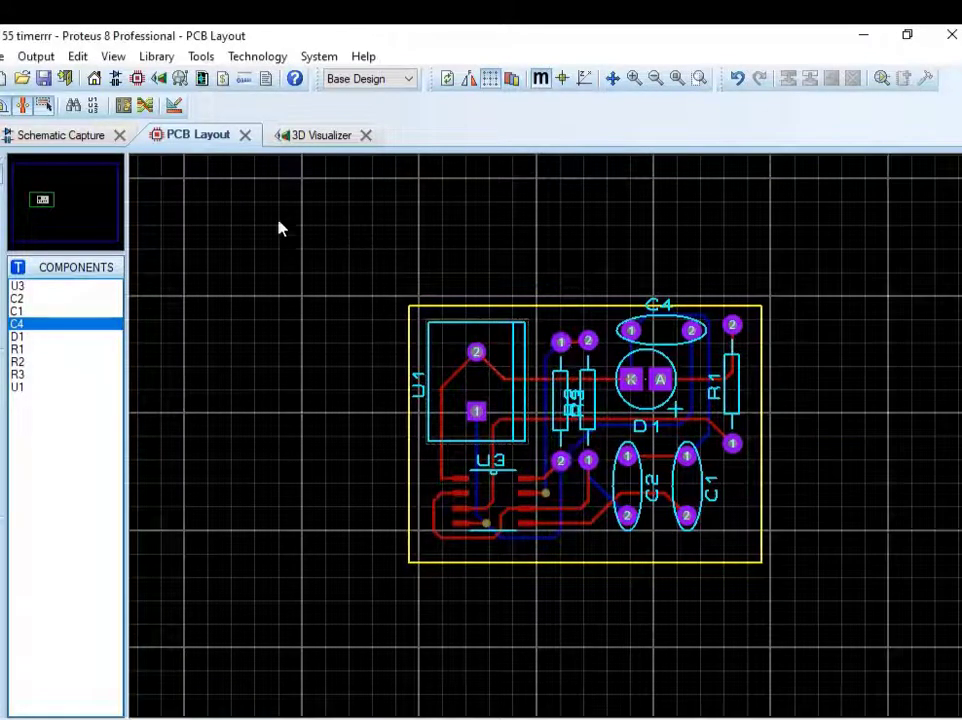
left_click(38, 56)
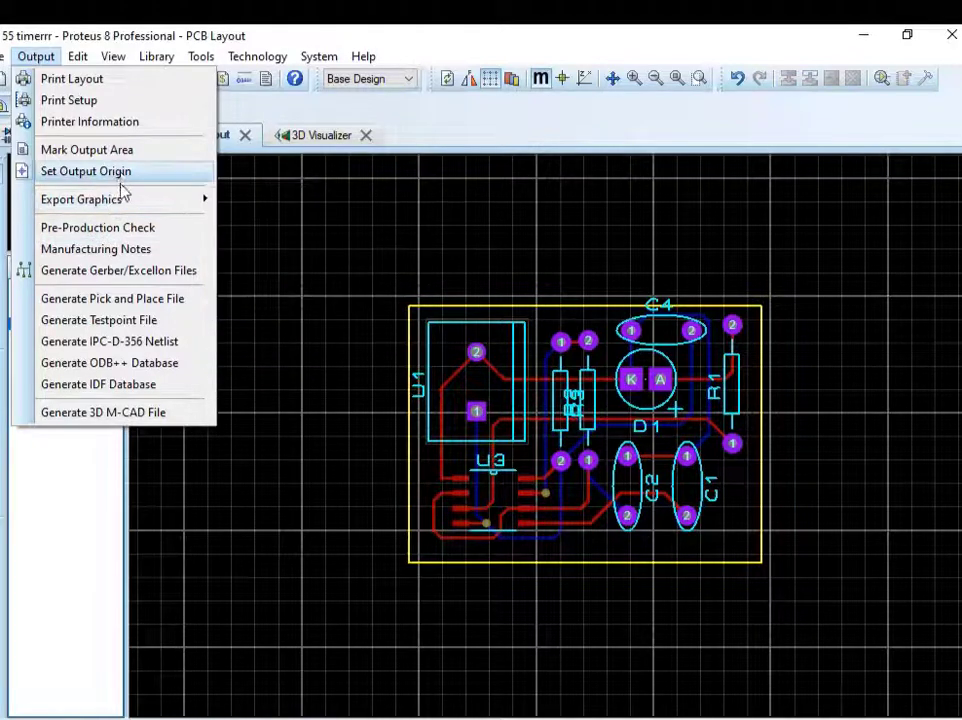
- Start Generate Gerber/Excellon Files and pass the pre-production check with 17 passed, 0 errors
left_click(133, 271)
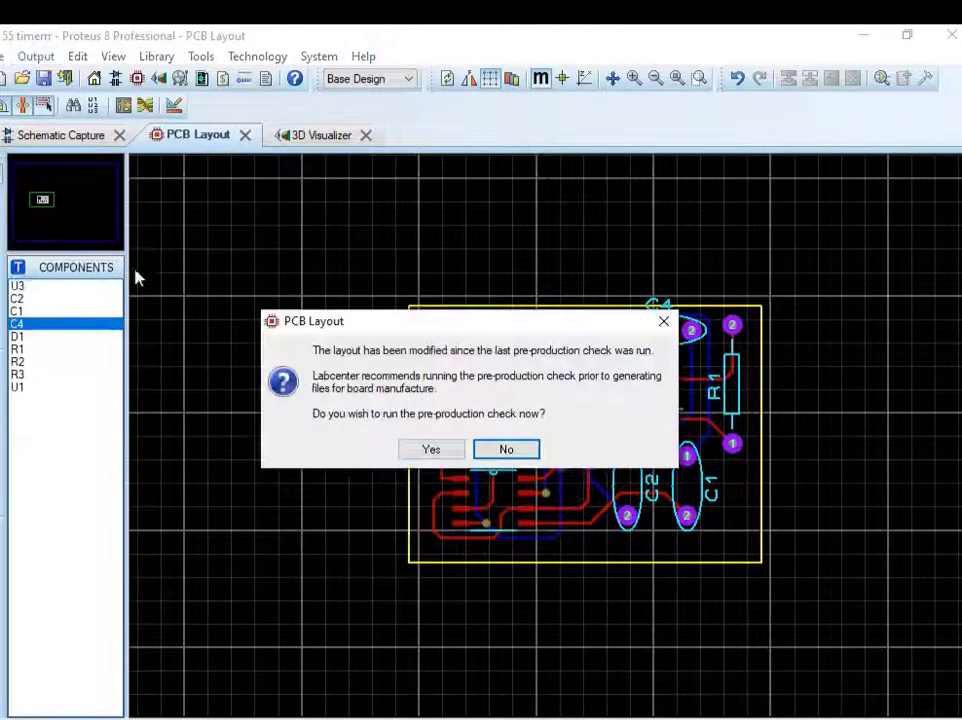
left_click(428, 450)
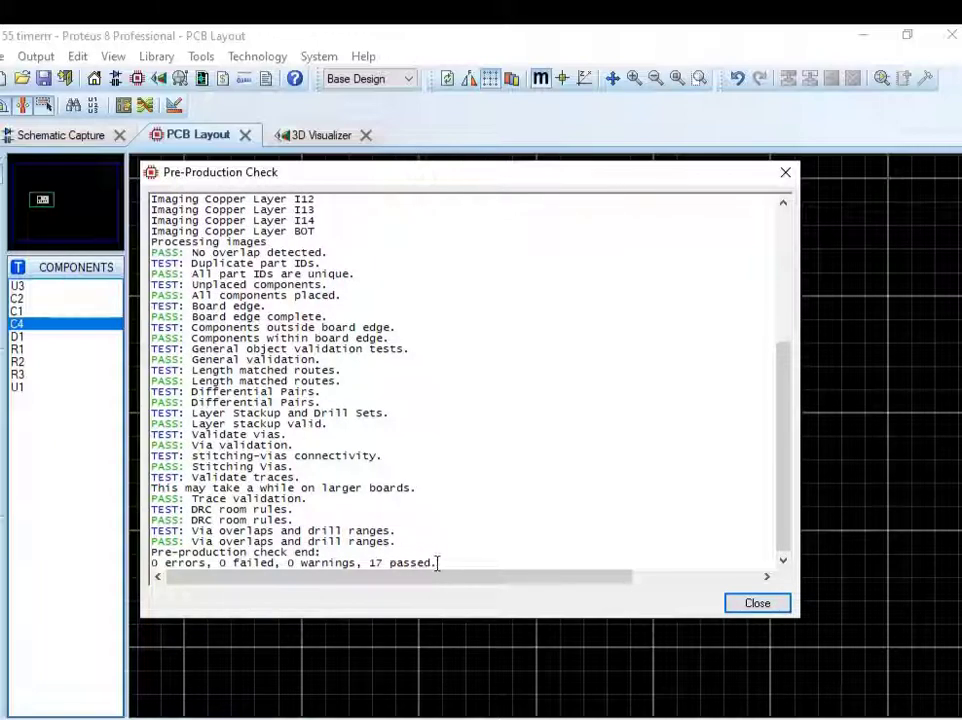
mouse_move(437, 563)
left_mouse_down()
mouse_move(211, 549)
mouse_move(152, 562)
left_mouse_up()
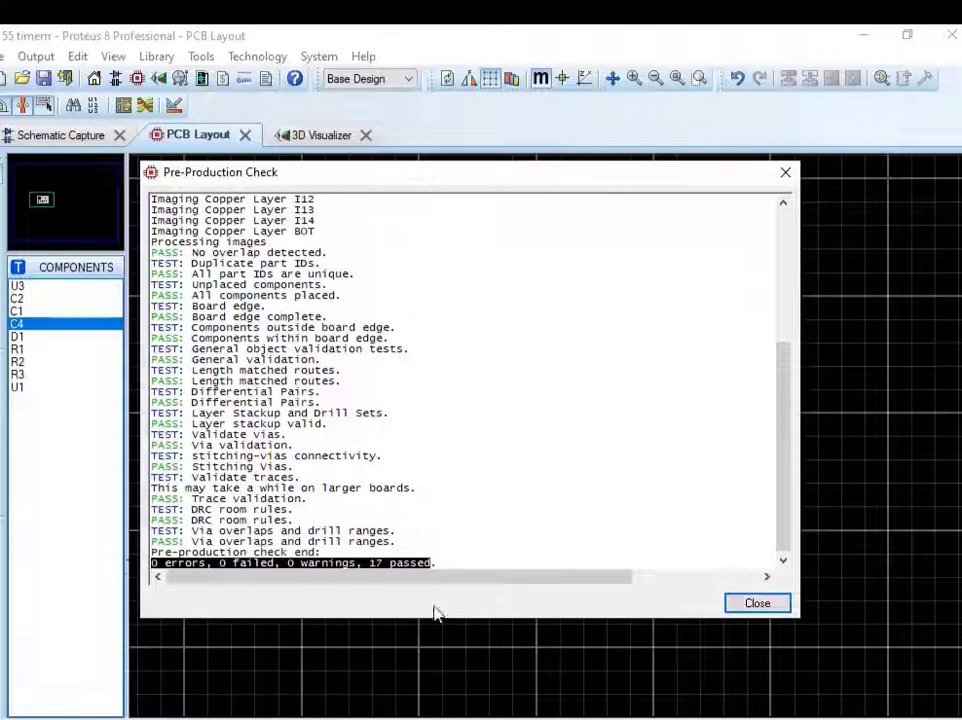
left_click(753, 603)
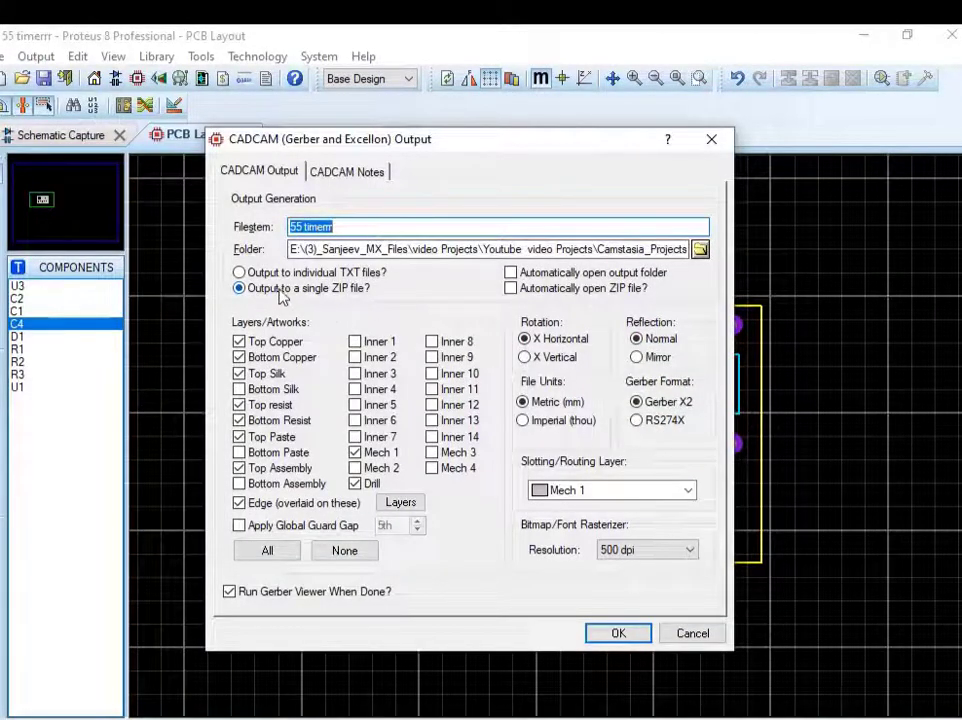
- Output the CADCAM files as a single ZIP in RS274X at 500 dpi and load them in Gerber View
left_click(239, 287)
left_click(239, 272)
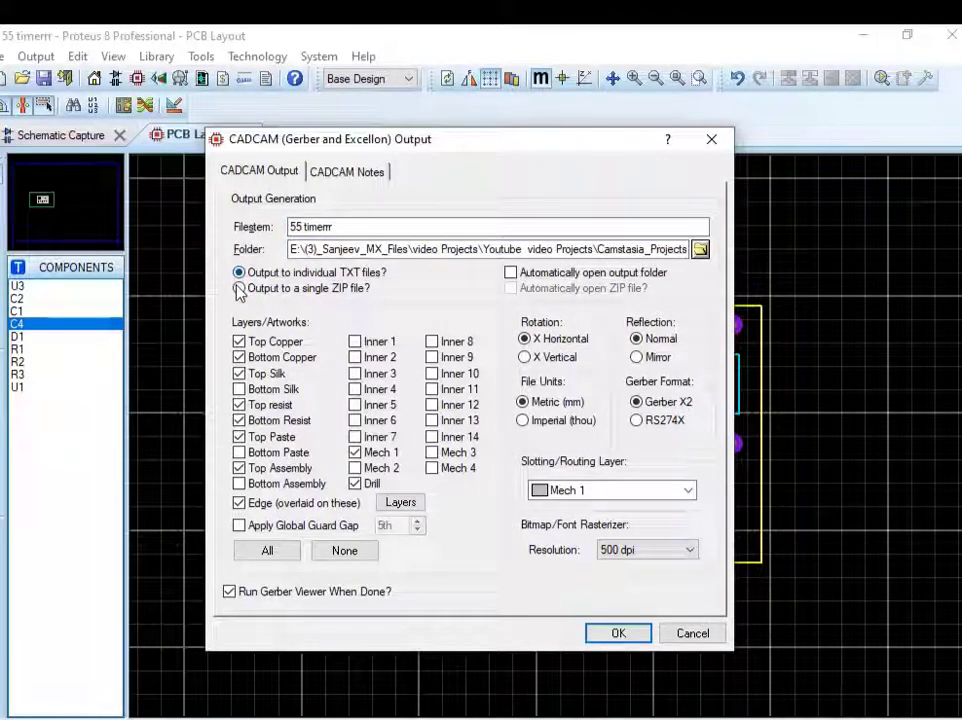
left_click(239, 287)
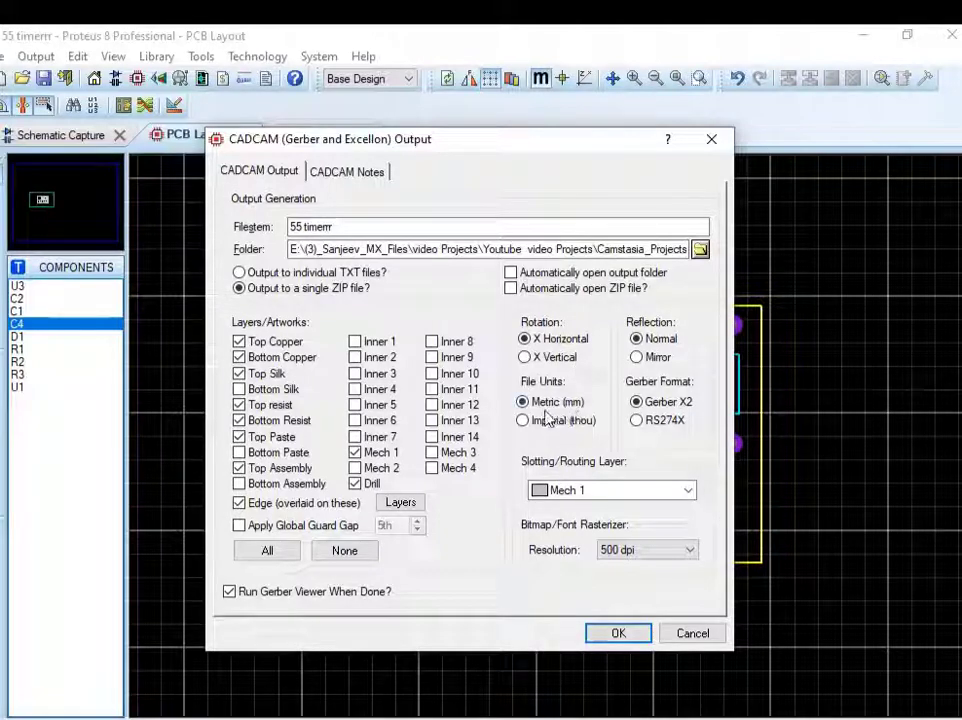
left_click(636, 420)
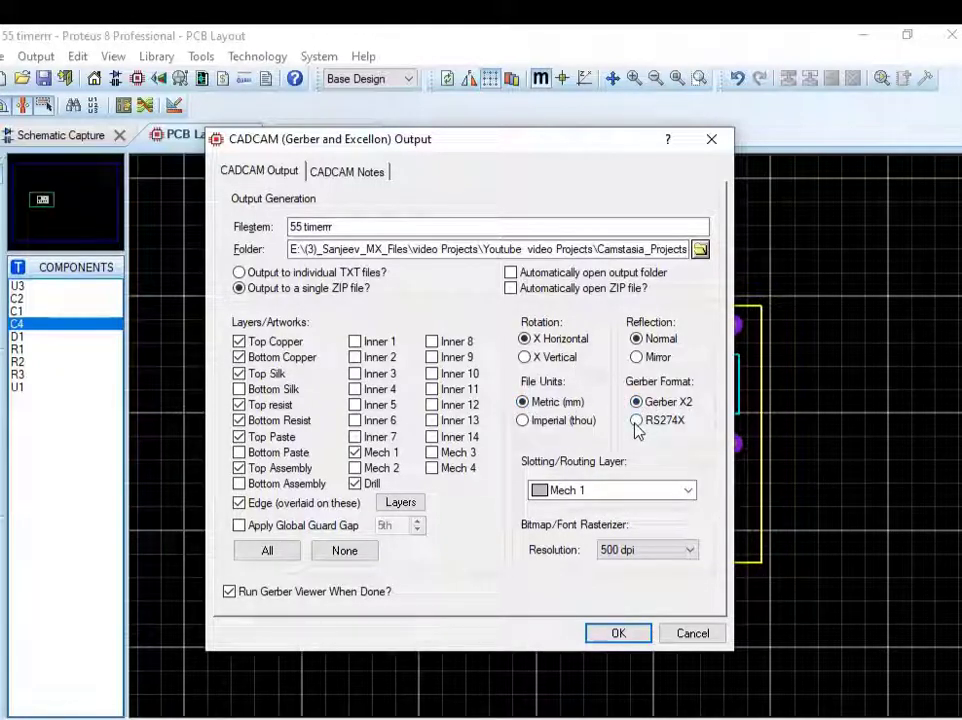
left_click(660, 550)
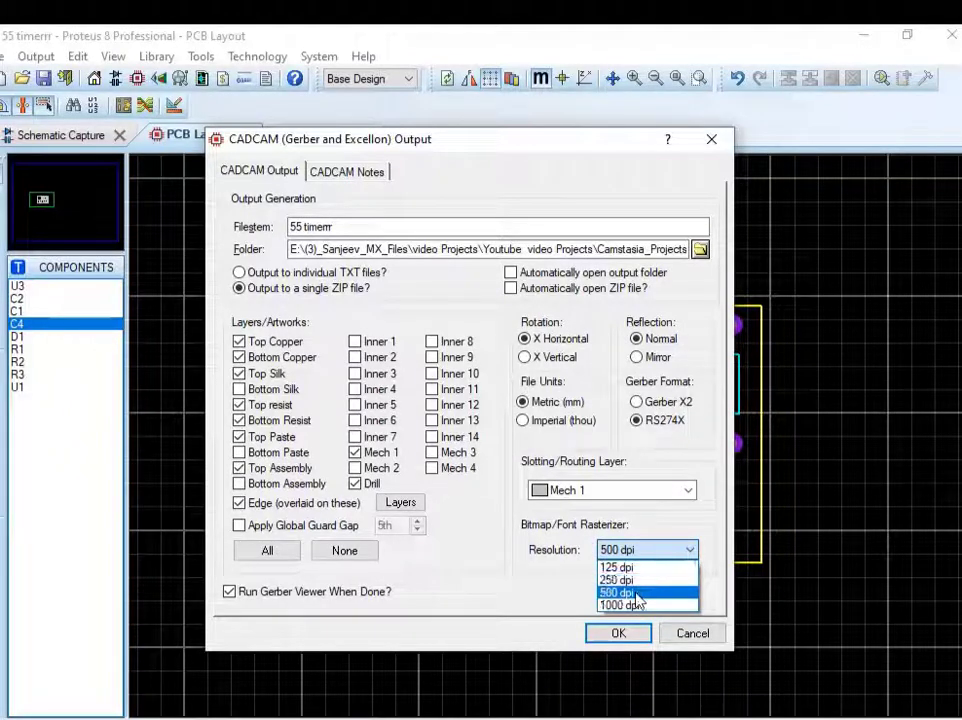
left_click(638, 593)
left_click(627, 634)
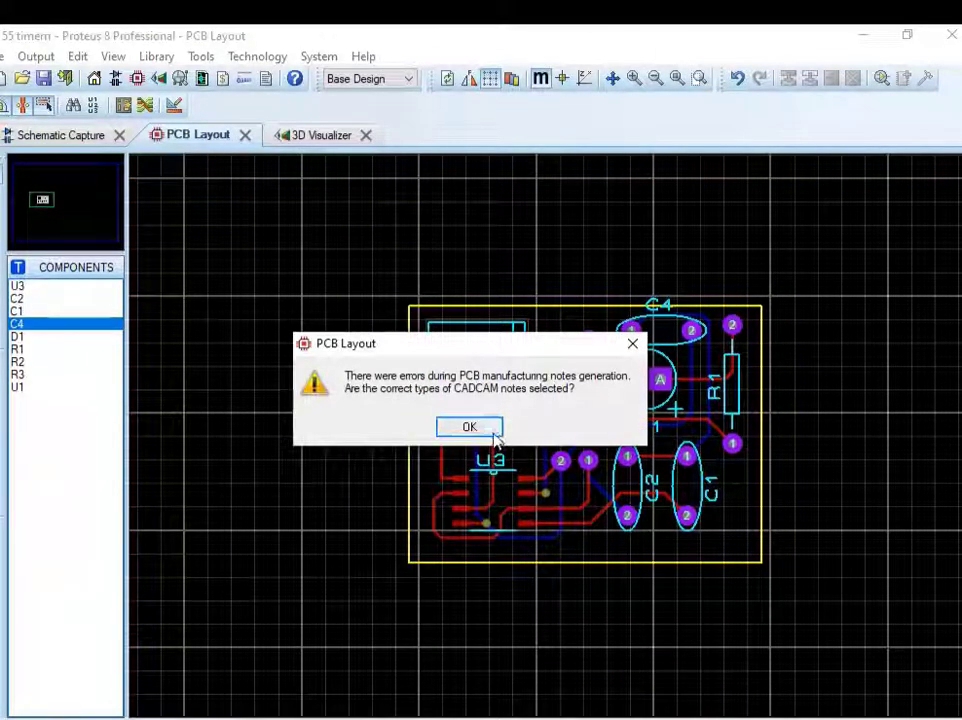
left_click(489, 432)
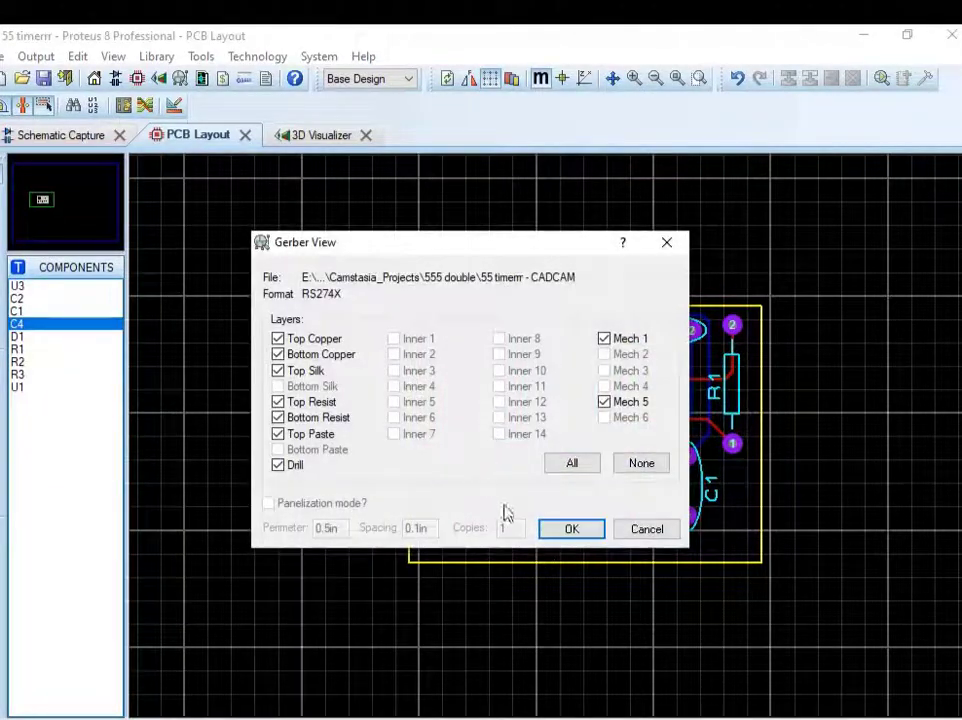
left_click(571, 529)
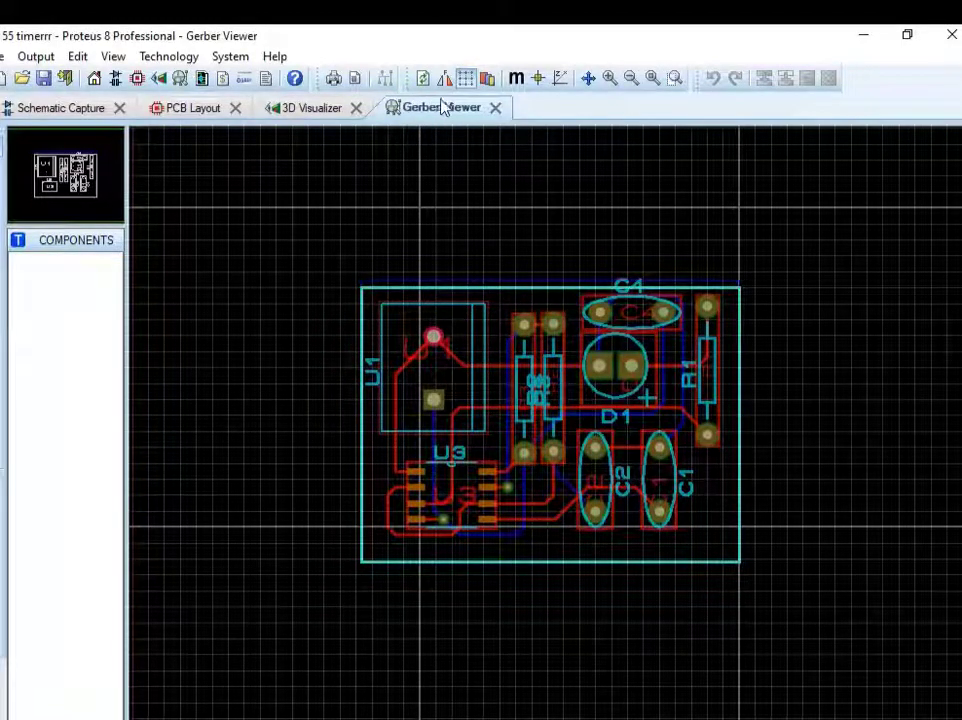
- Cycle through the Schematic Capture, PCB Layout, 3D Visualizer and Gerber Viewer tabs, then minimize Proteus
left_click(80, 106)
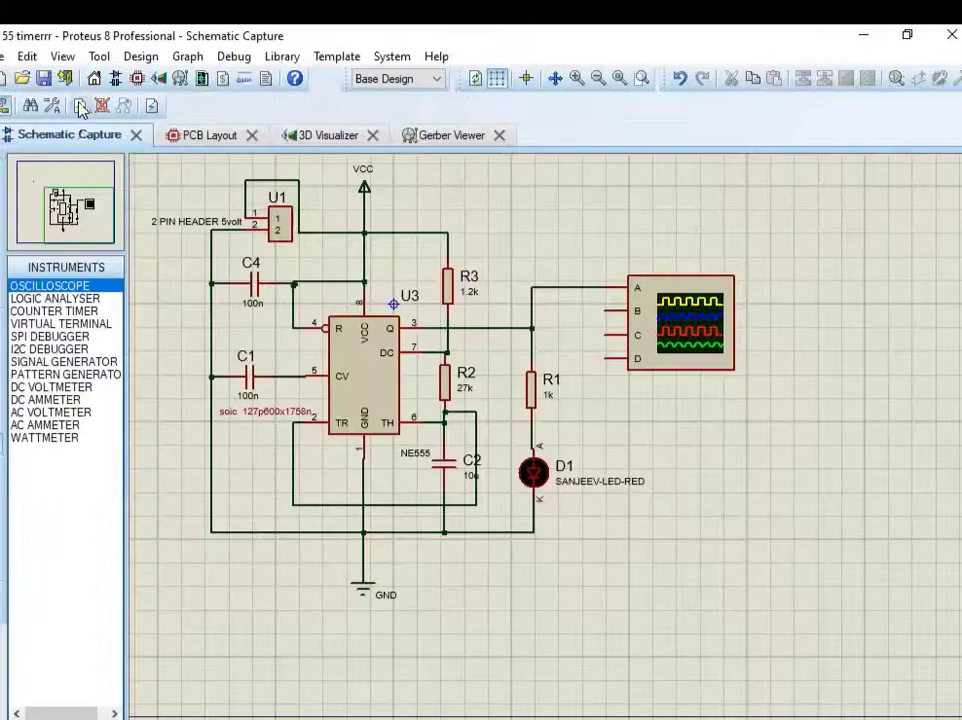
left_click(204, 134)
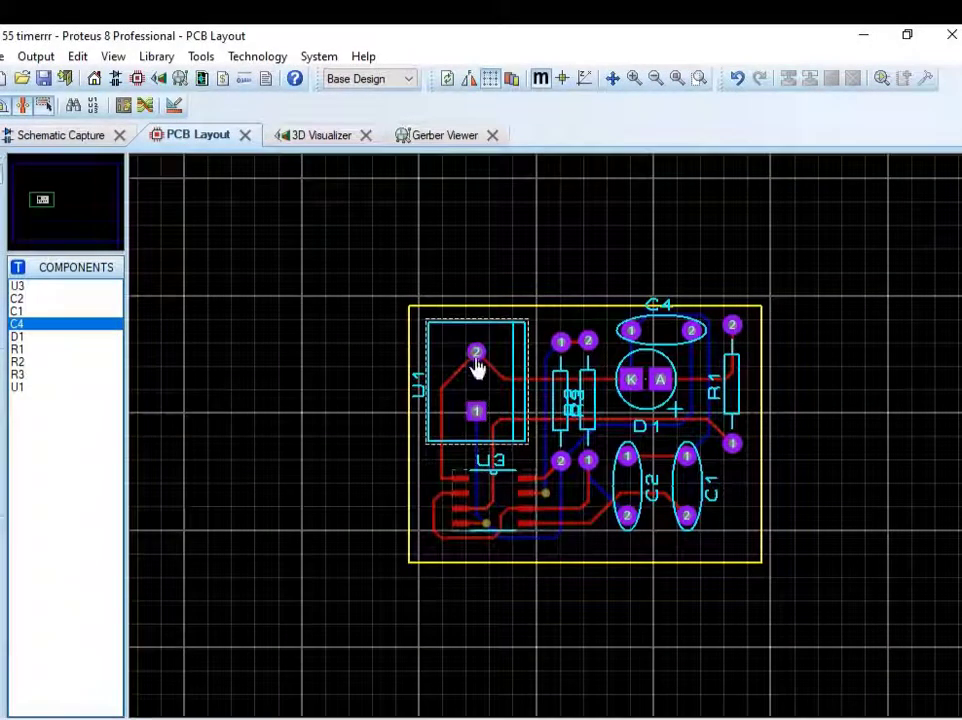
left_click(333, 140)
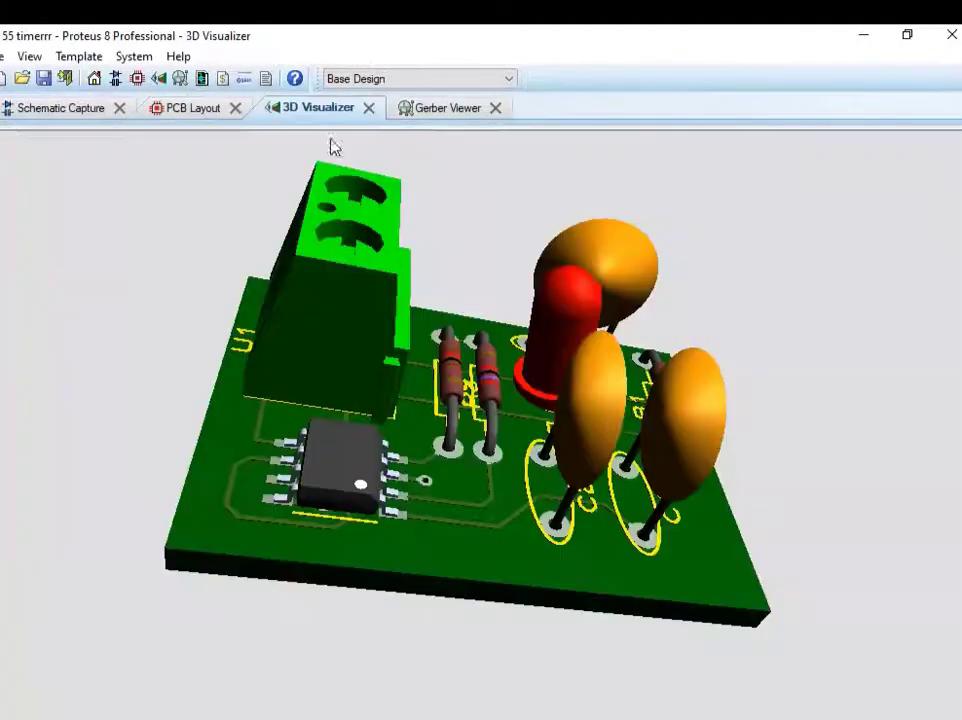
left_click(444, 109)
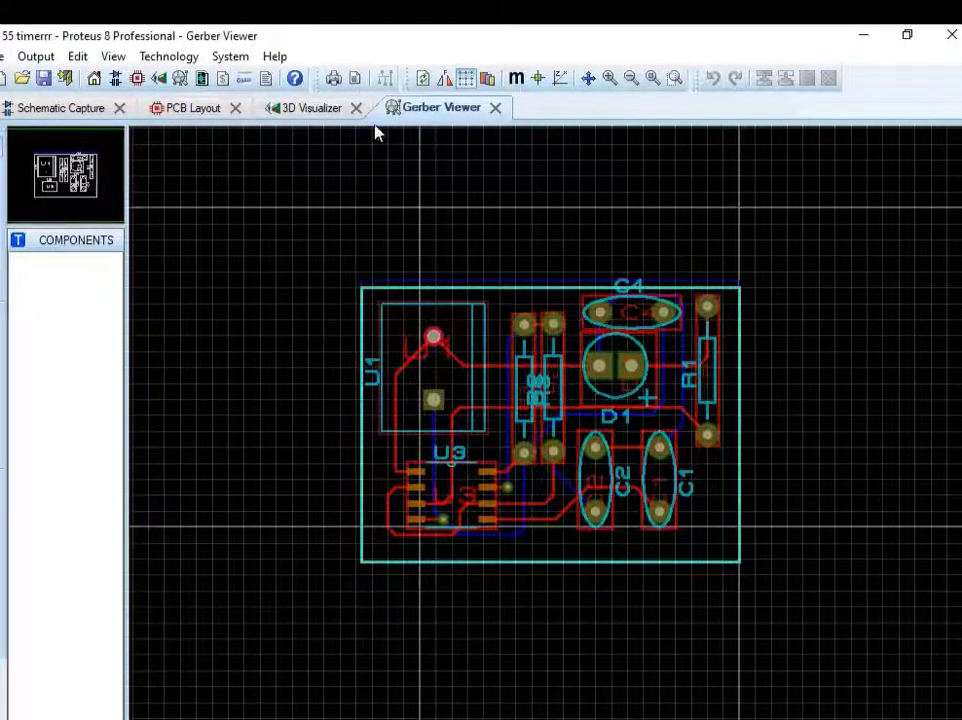
left_click(863, 40)
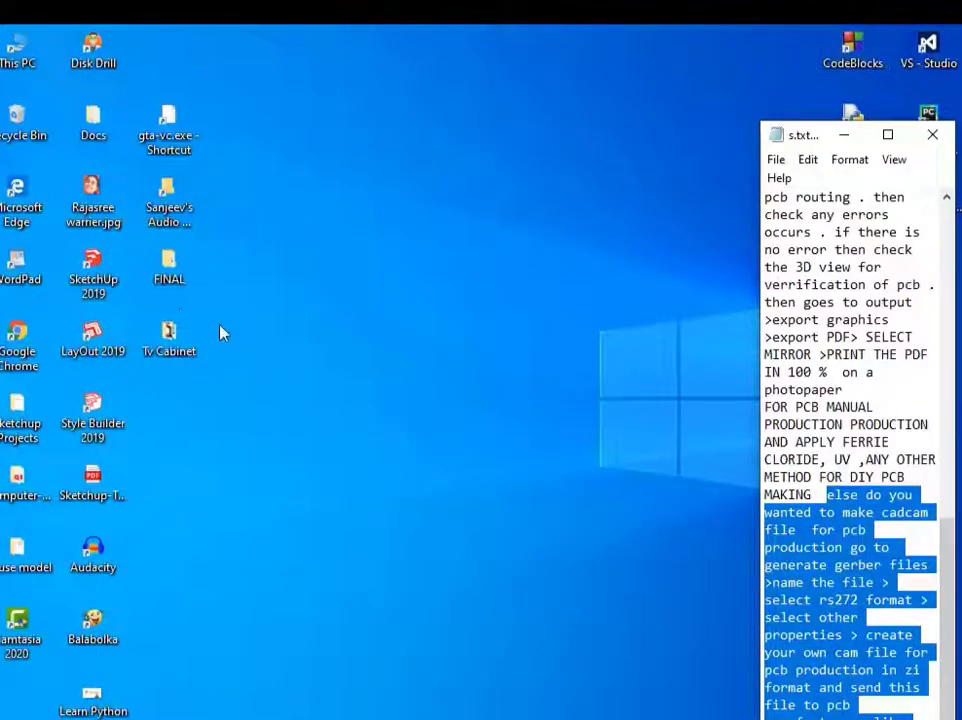
- Browse This PC to Camstasia_Projects\555 double on drive E: and select 55 timerrr - CADCAM.ZIP
double_click(30, 50)
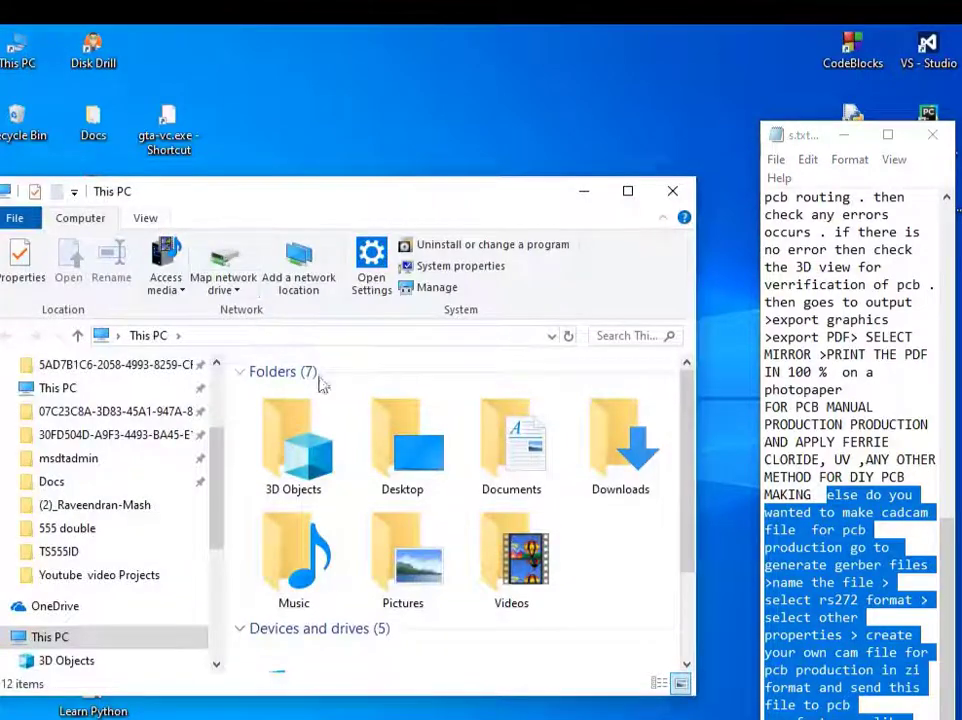
scroll(512, 572, "down", 3)
double_click(417, 556)
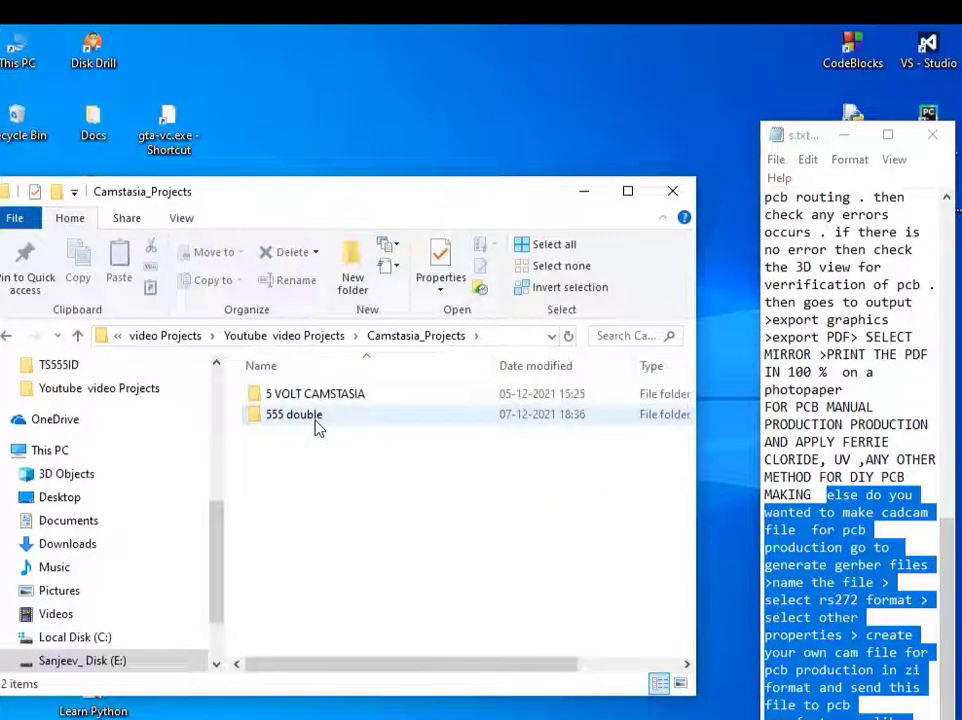
double_click(316, 418)
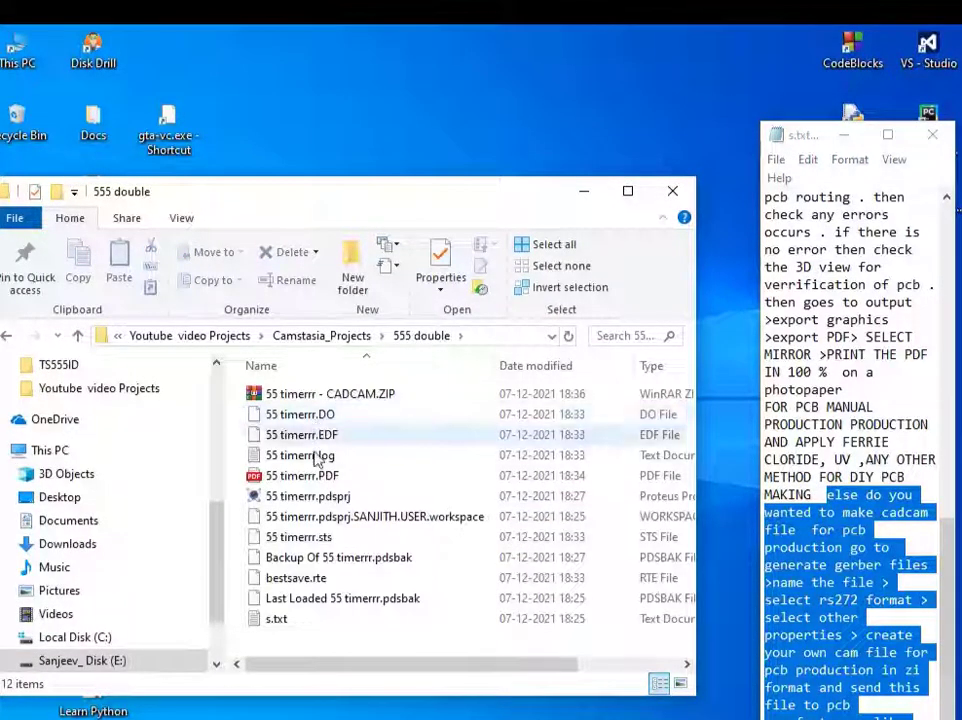
left_click(321, 400)
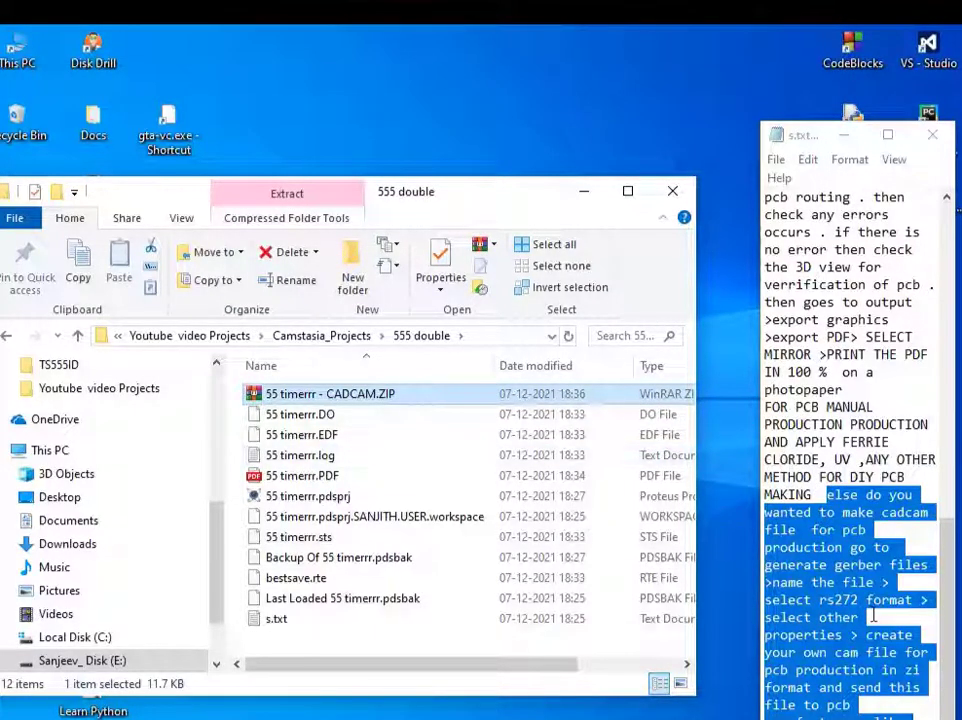
- Check the 'cam file' note, then open 55 timerrr - CADCAM.ZIP in WinRAR and select all its files
left_click(872, 617)
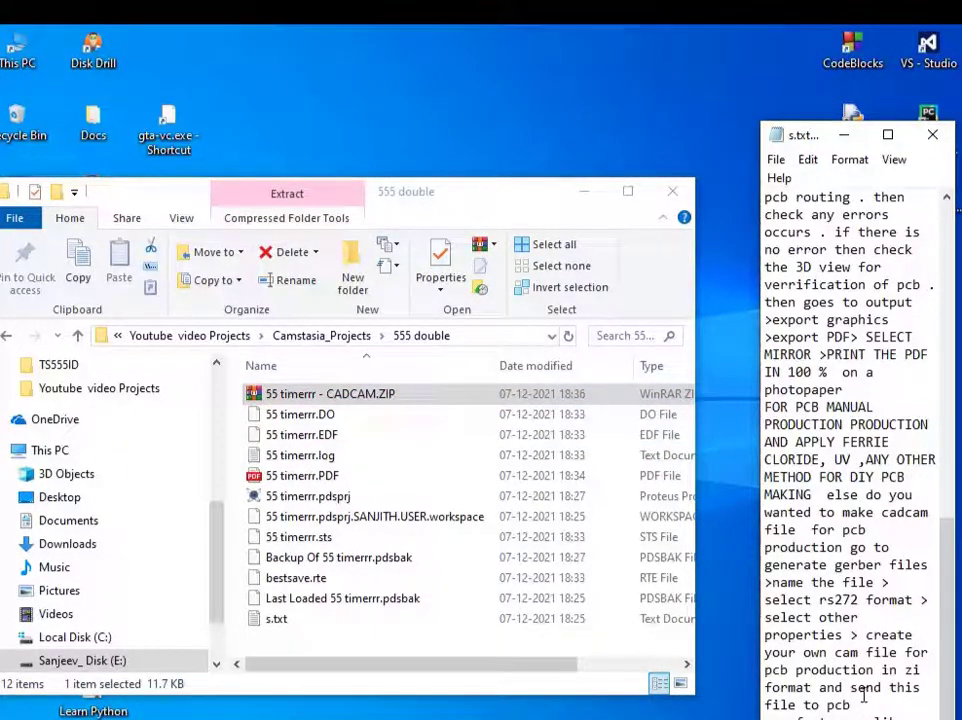
left_click_drag(897, 653, 843, 663)
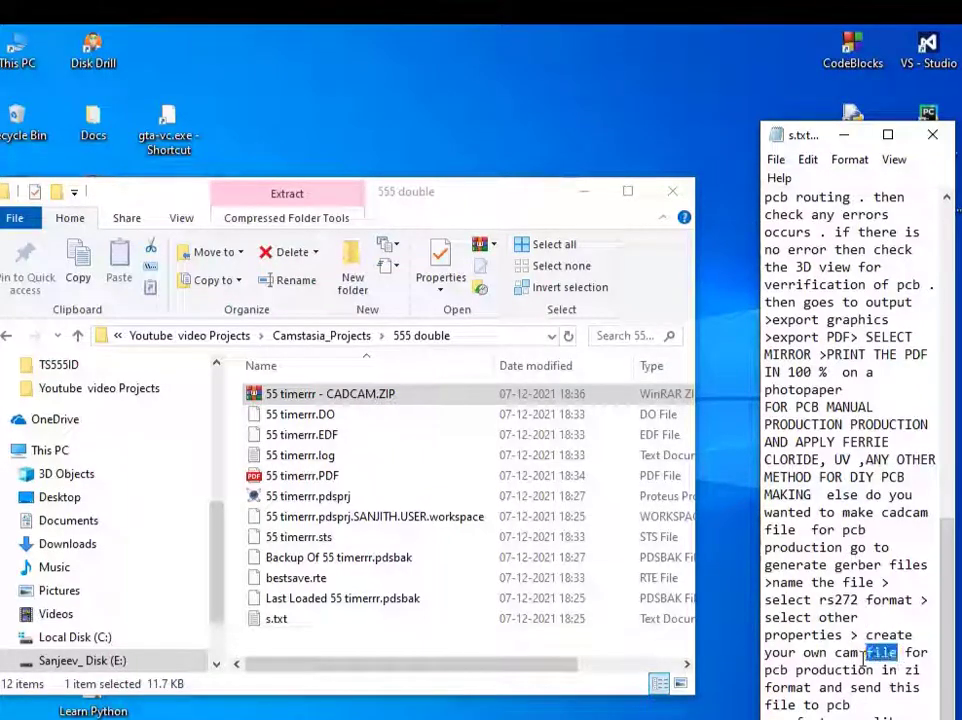
left_click(308, 400)
double_click(308, 400)
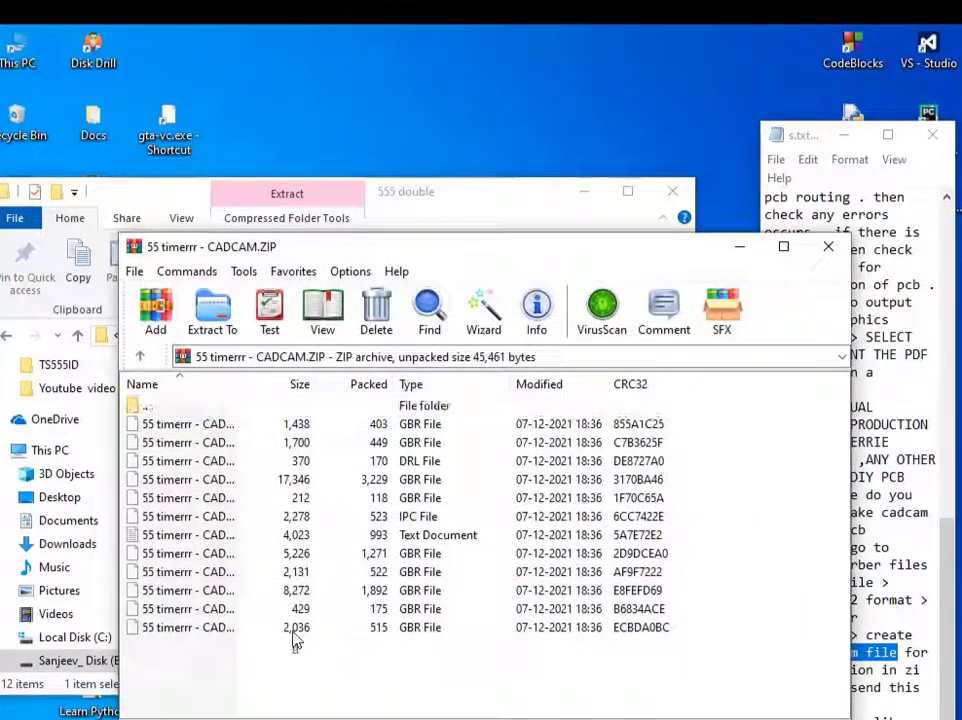
left_click_drag(294, 642, 268, 425)
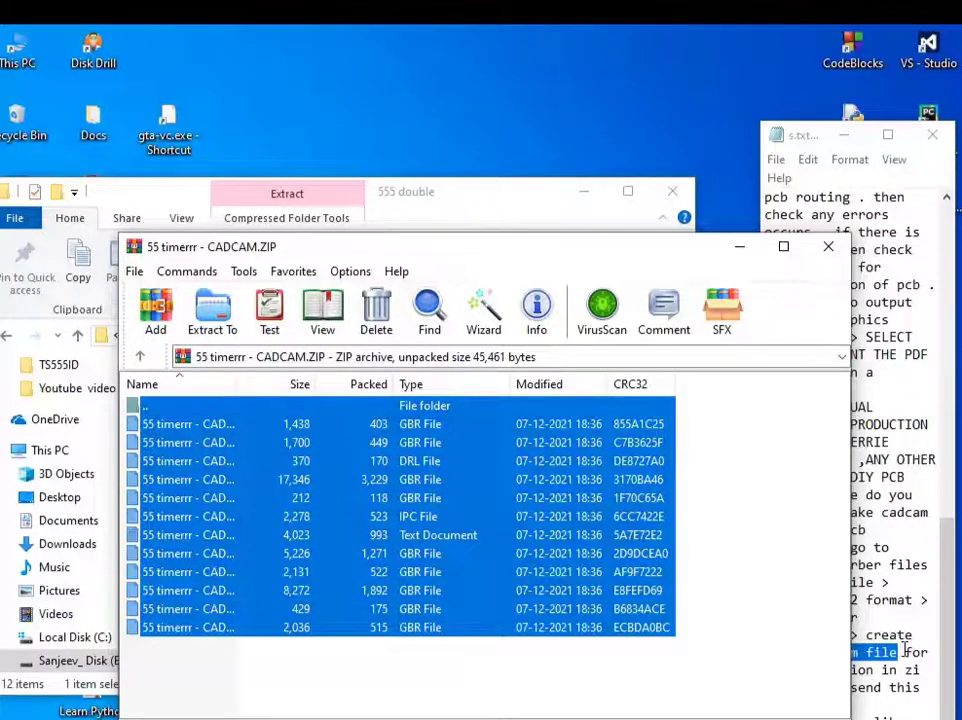
- Glance over the 'cam file' note beside the archive listing, then restore Proteus from the taskbar
mouse_move(905, 652)
left_mouse_down()
mouse_move(818, 652)
mouse_move(829, 654)
left_mouse_up()
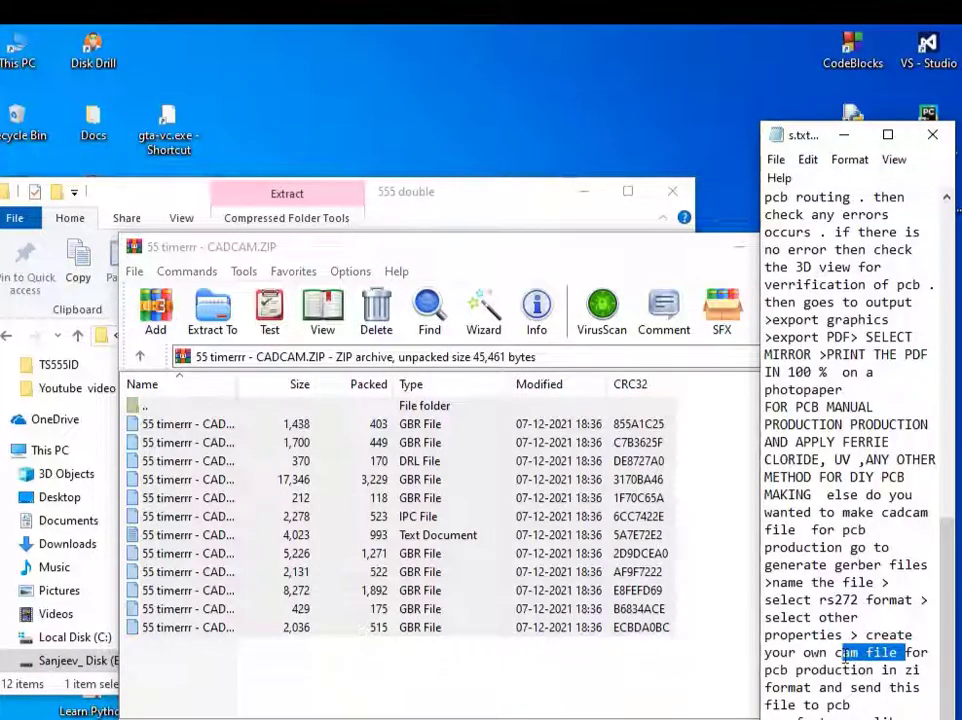
left_click(826, 654)
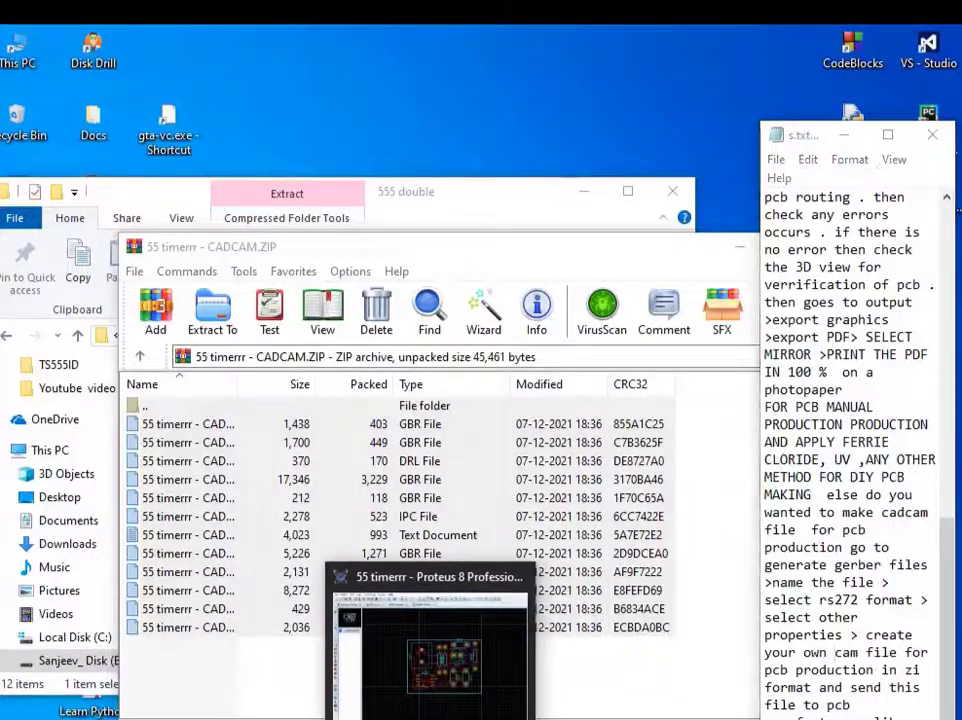
left_click(460, 690)
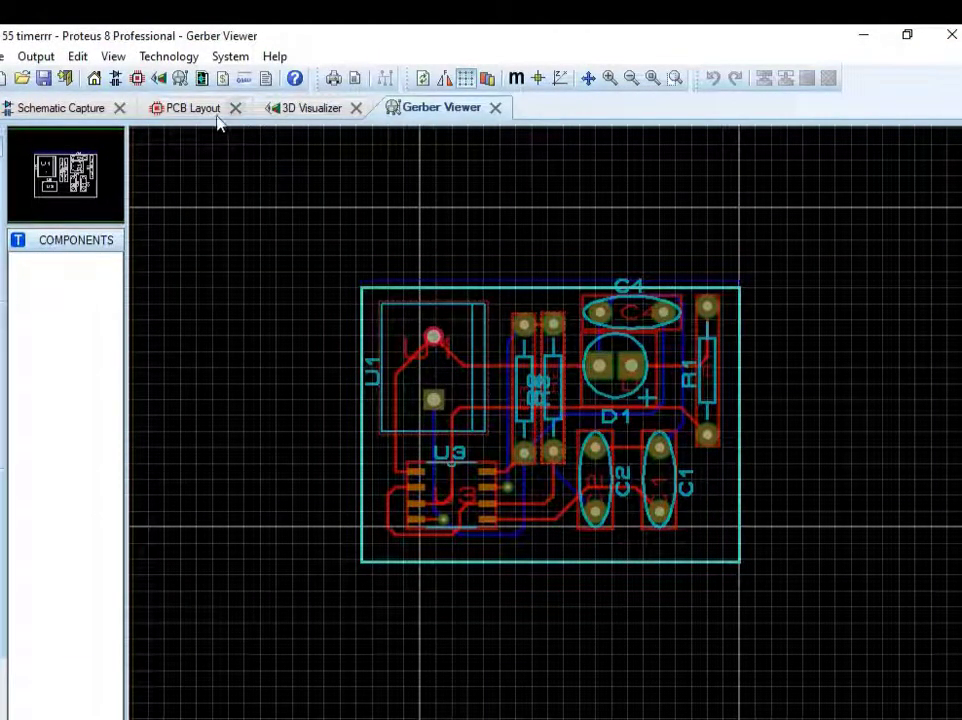
- Inspect the 555 board in the 3D Visualizer, then return to PCB Layout and zoom in
left_click(304, 110)
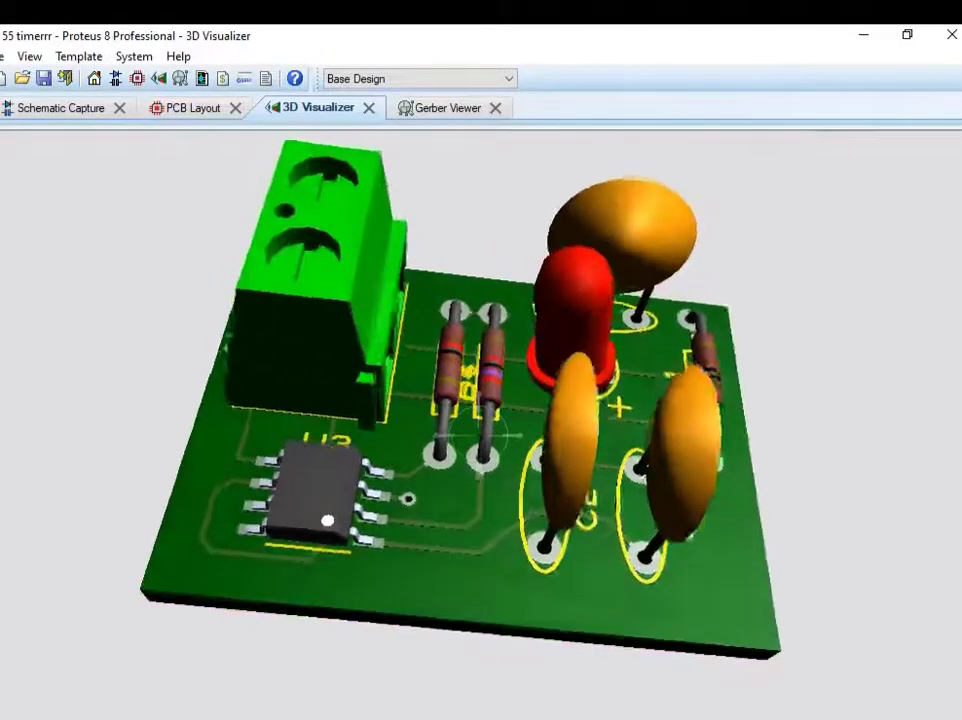
left_click(189, 107)
scroll(585, 422, "up", 1)
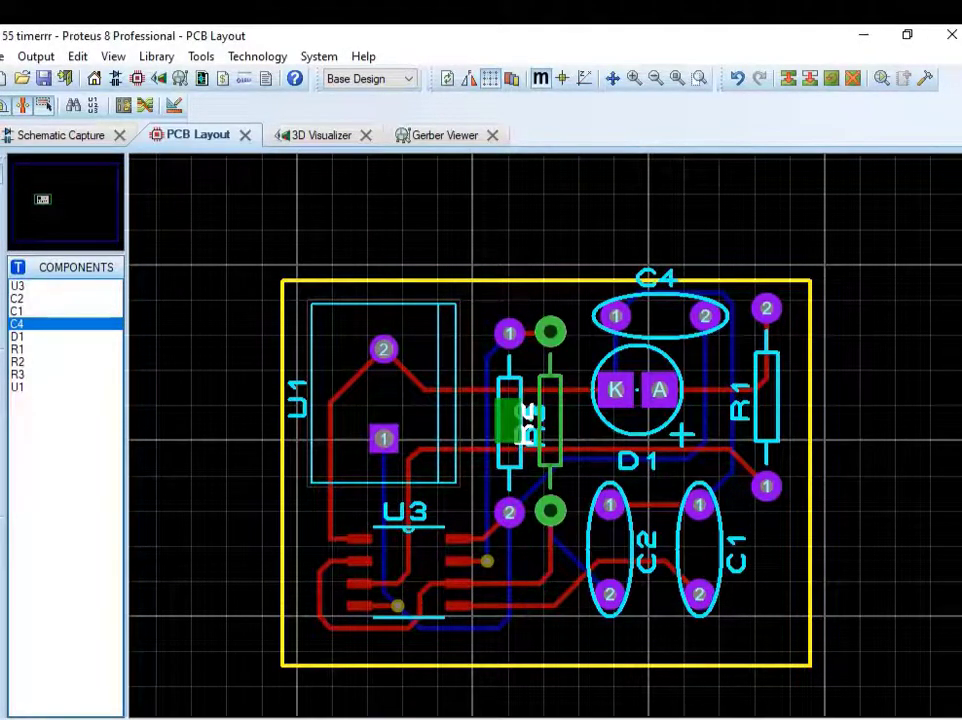
- Change the chip's U3 silkscreen label on the board to read 555 TIMER
left_click(549, 420)
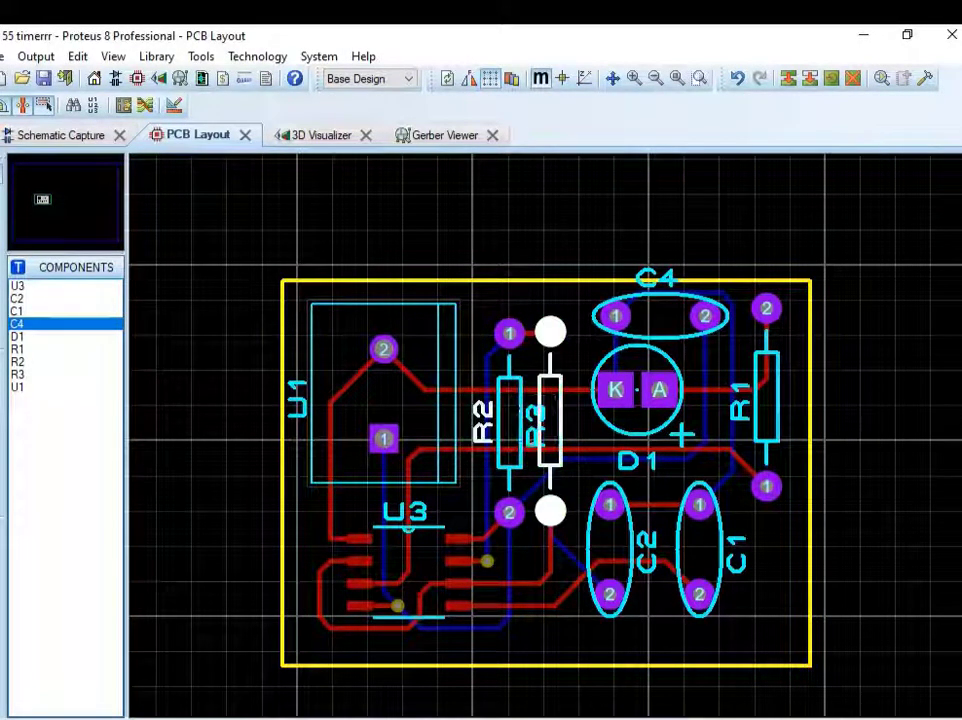
left_click(533, 437)
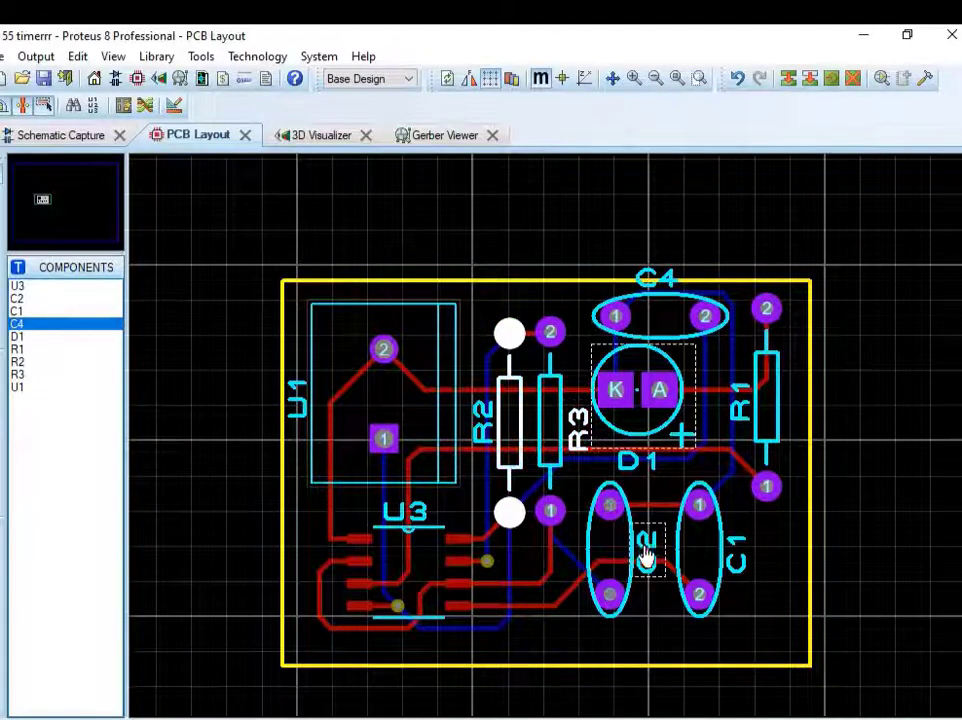
double_click(408, 527)
type("5")
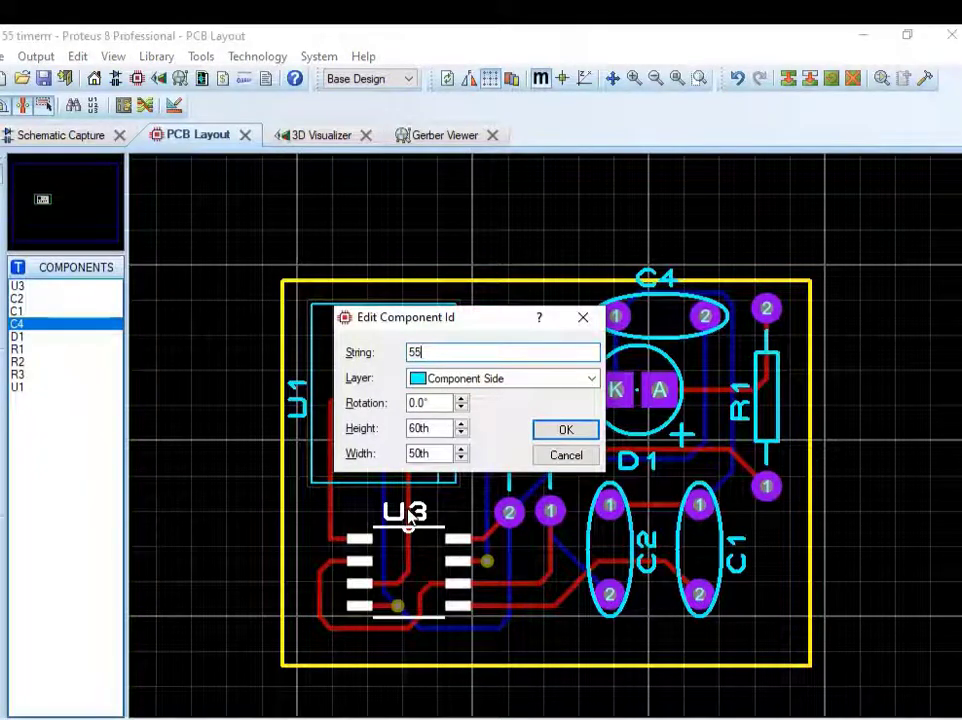
type("5 TIMER")
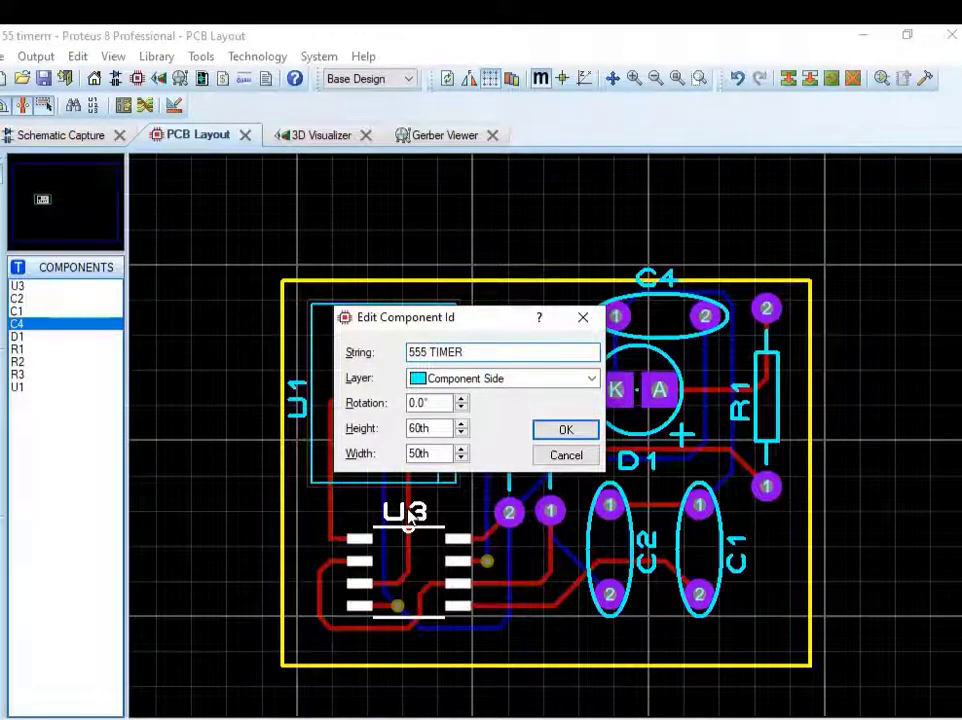
key("Return")
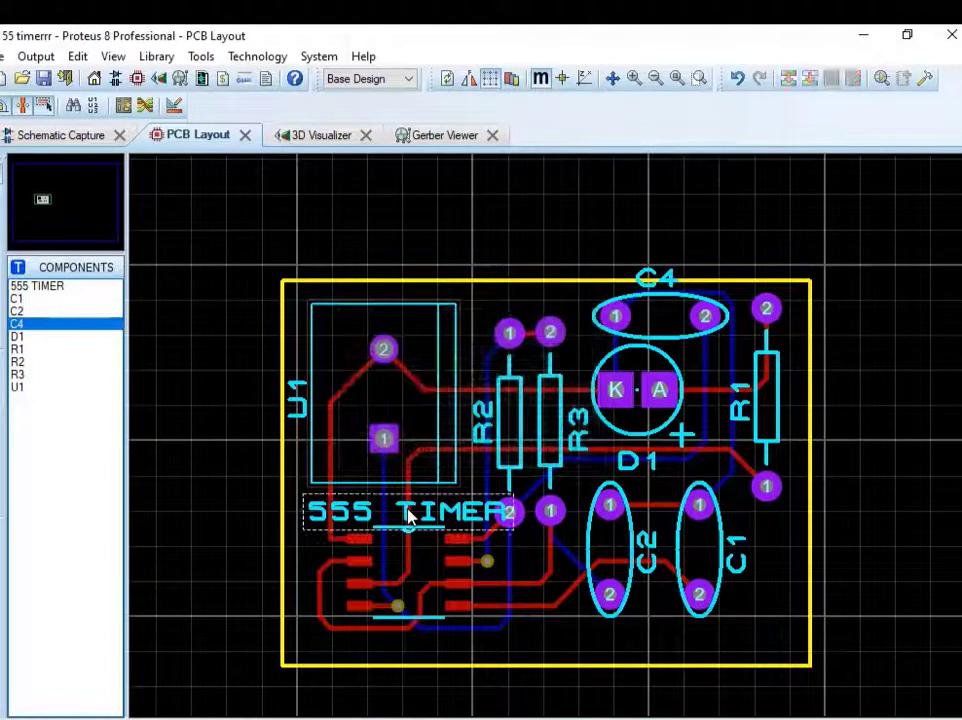
left_click(298, 410)
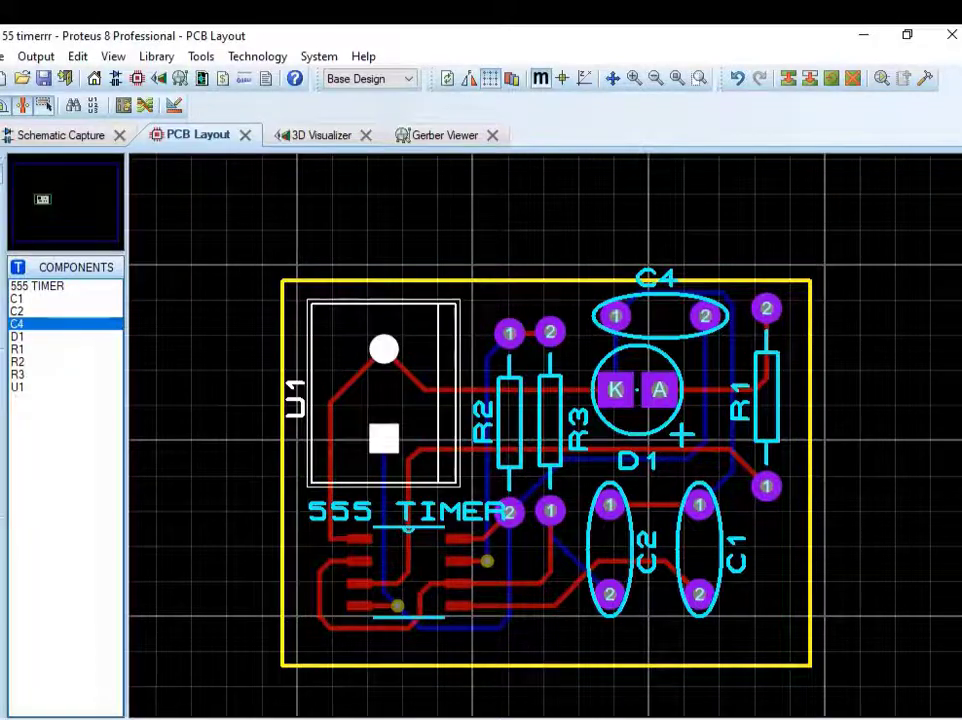
- Rename the U1 label to 9 VOLT INPUT DC and move it down onto the board
double_click(299, 411)
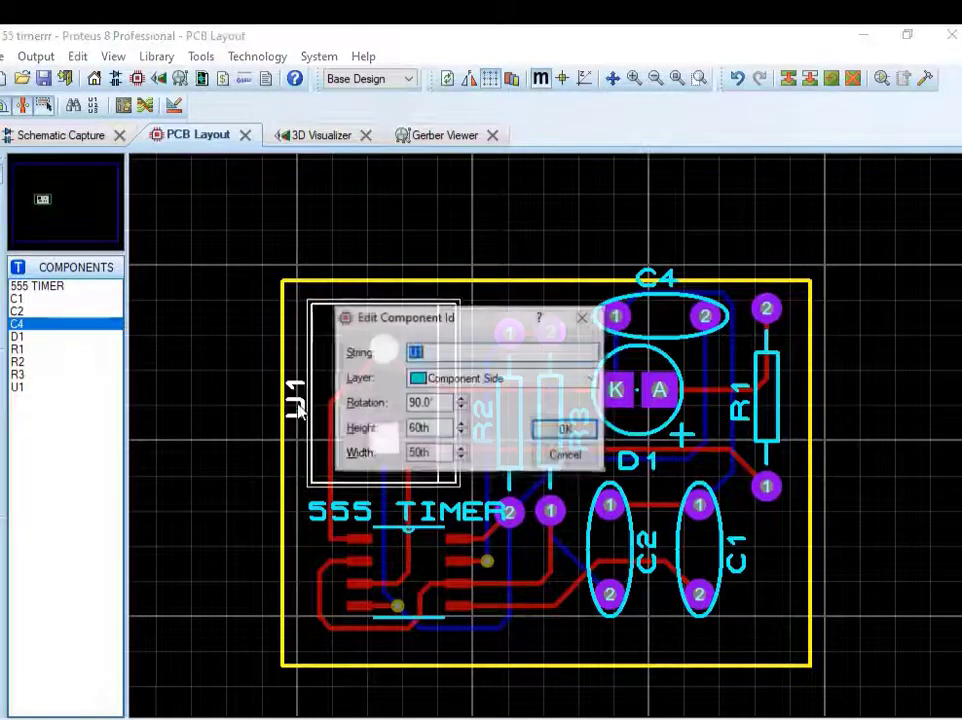
left_click(421, 351)
type("9 VOLT IN")
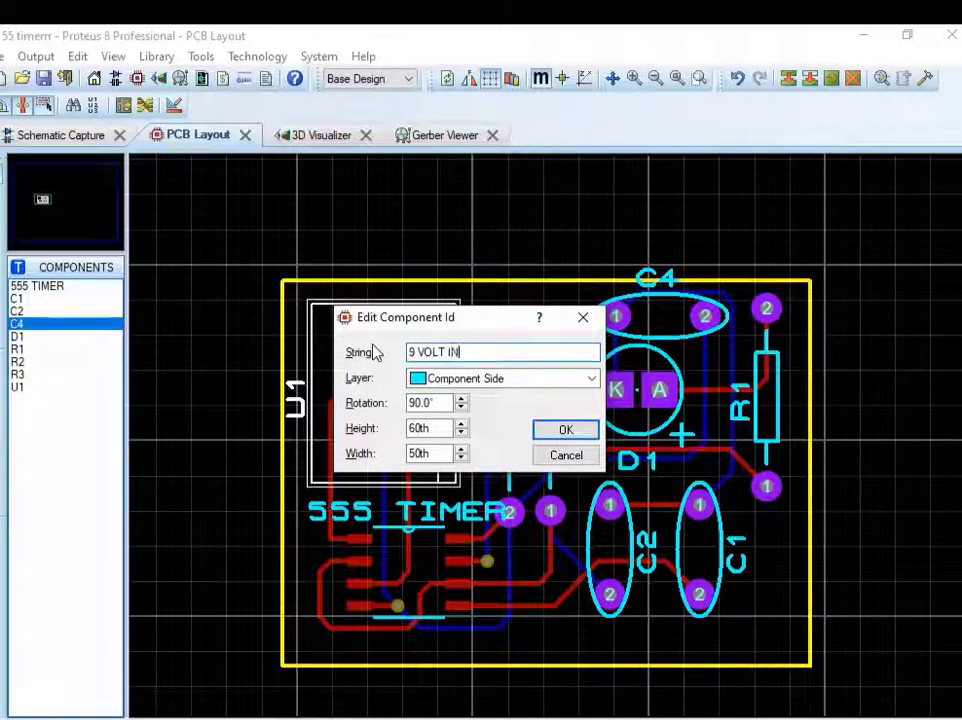
type("PU")
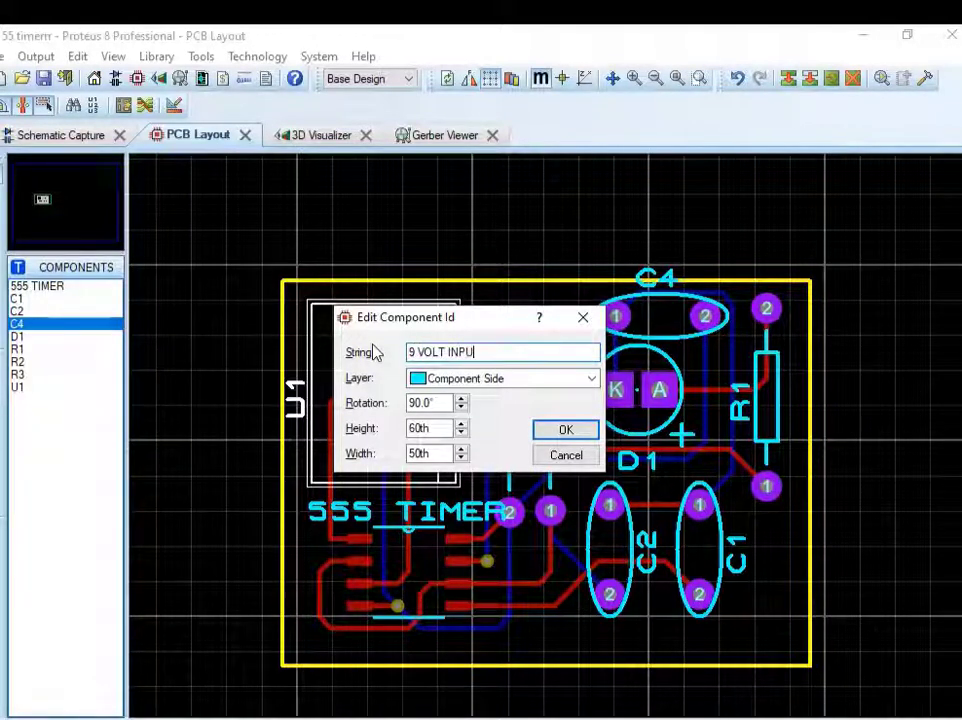
type("T DC")
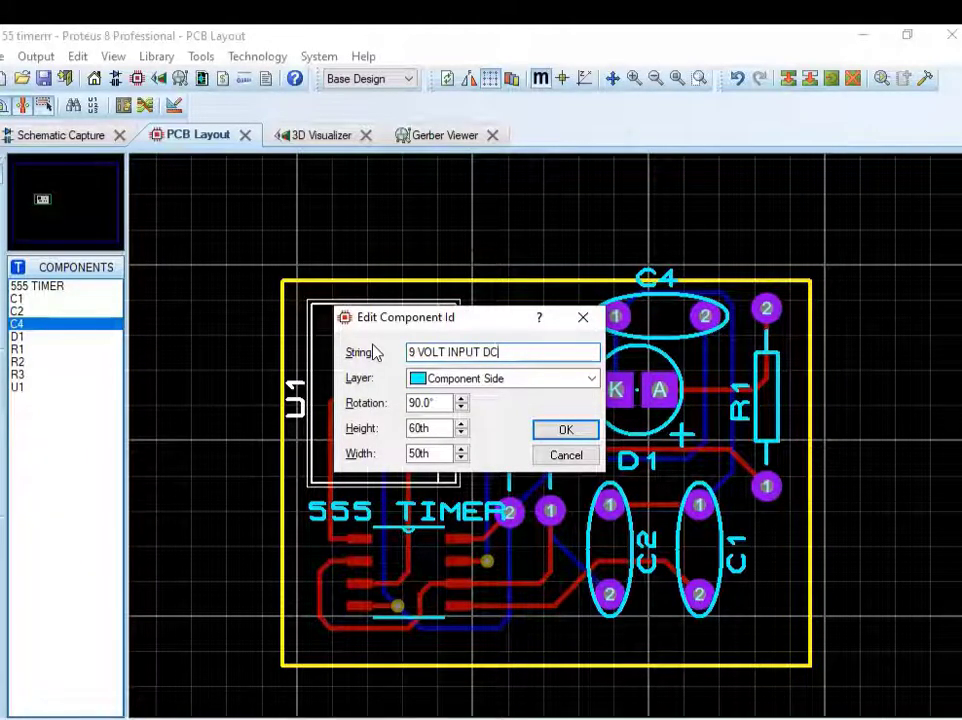
key("Return")
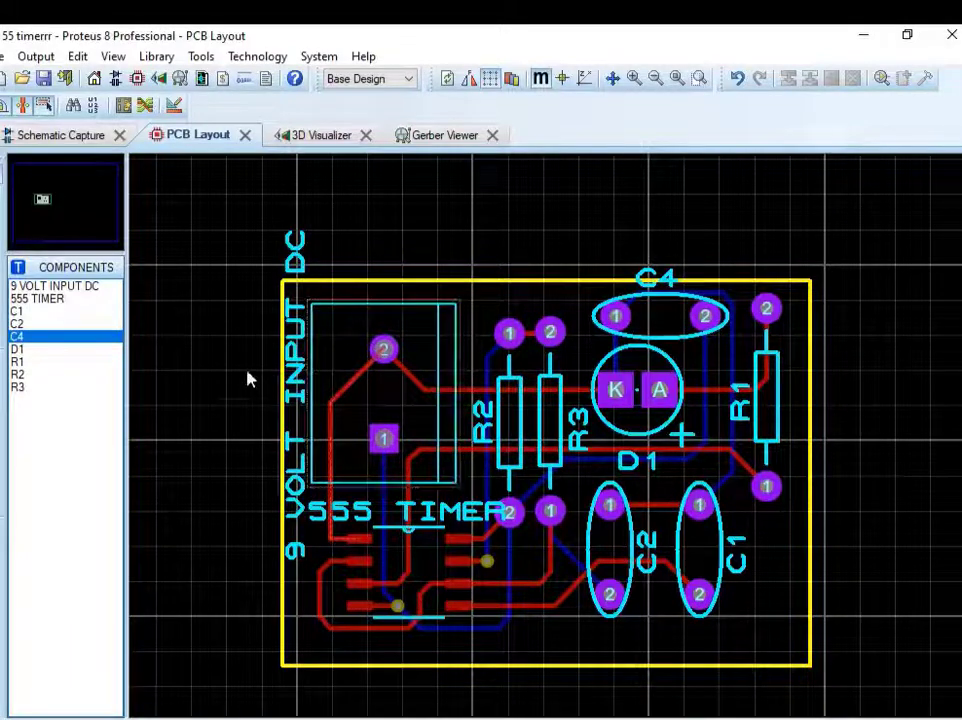
left_click(293, 402)
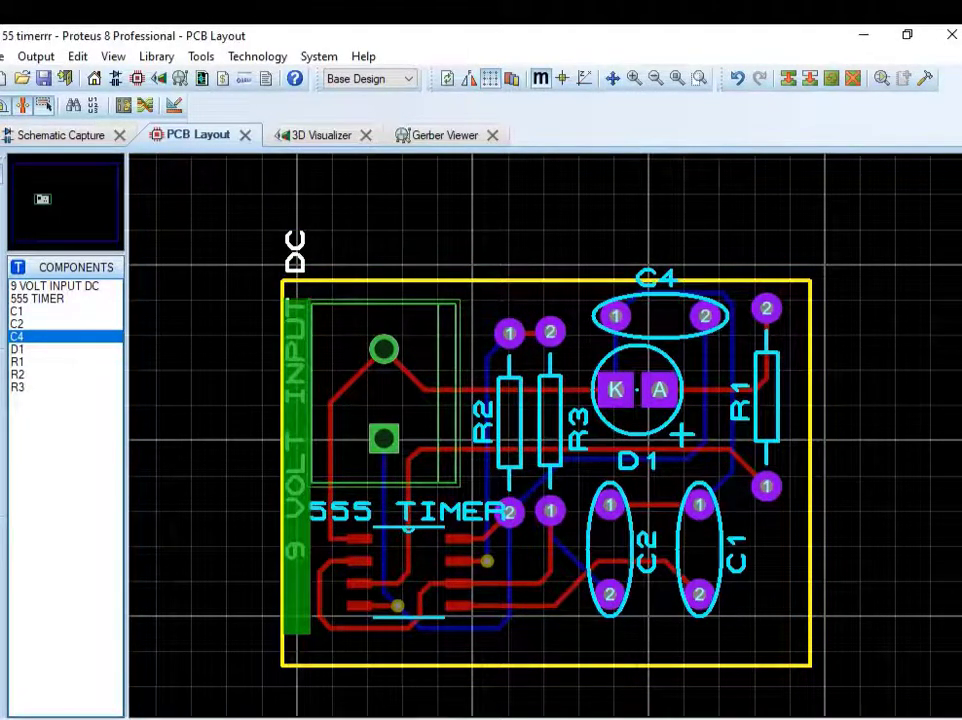
left_click_drag(293, 402, 293, 477)
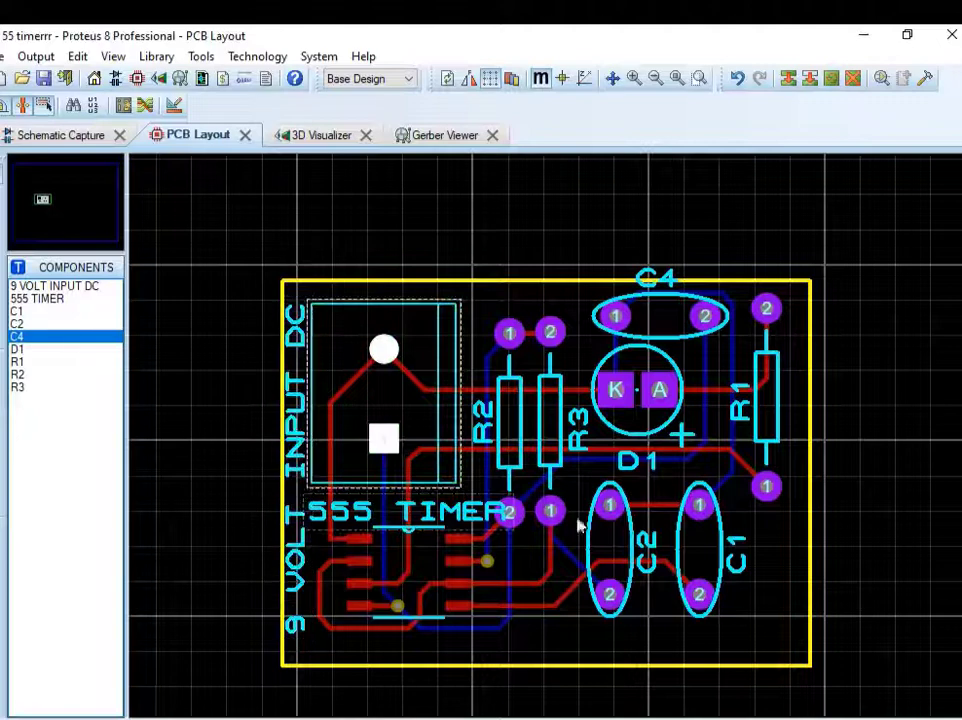
left_click(908, 462)
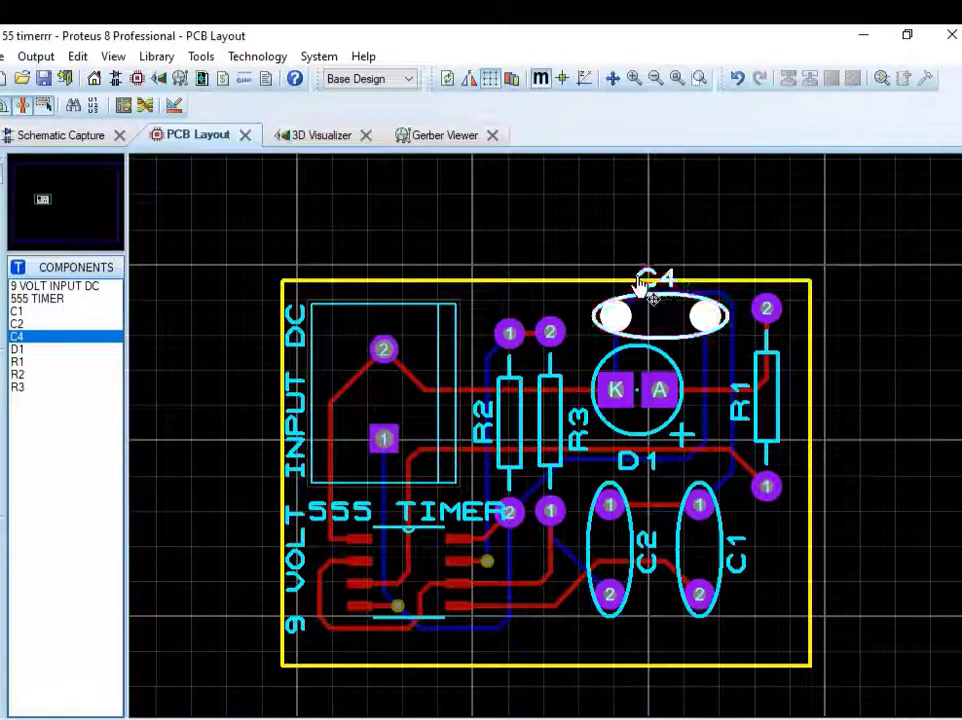
- Shift the C4 label left, relabel D1 as LED, and view the board in 3D
mouse_move(640, 285)
left_mouse_down()
mouse_move(565, 293)
mouse_move(548, 305)
left_mouse_up()
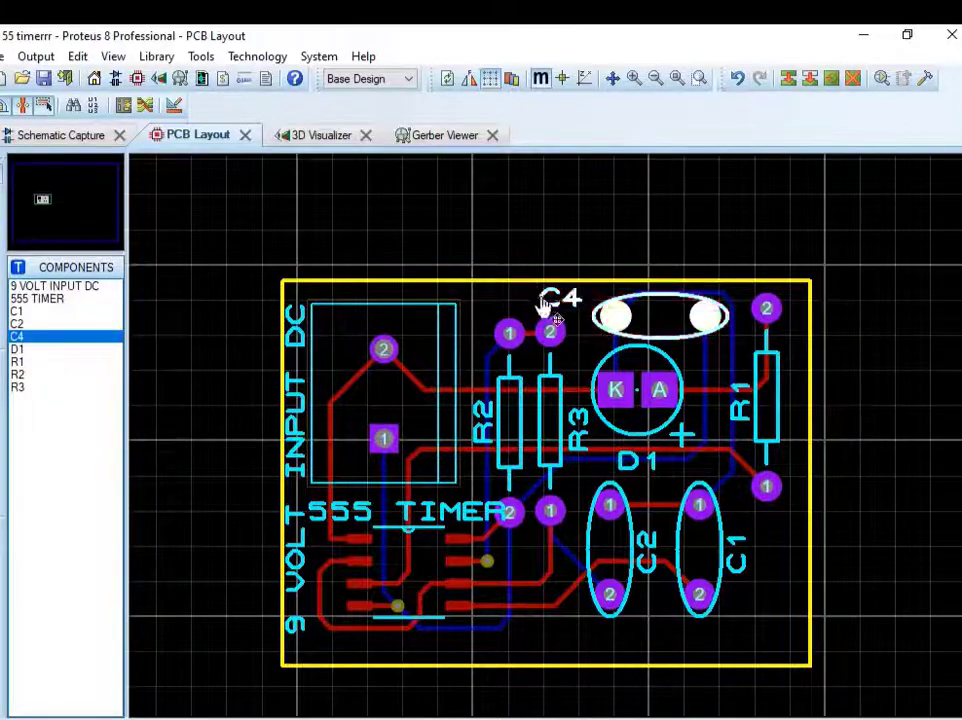
double_click(636, 462)
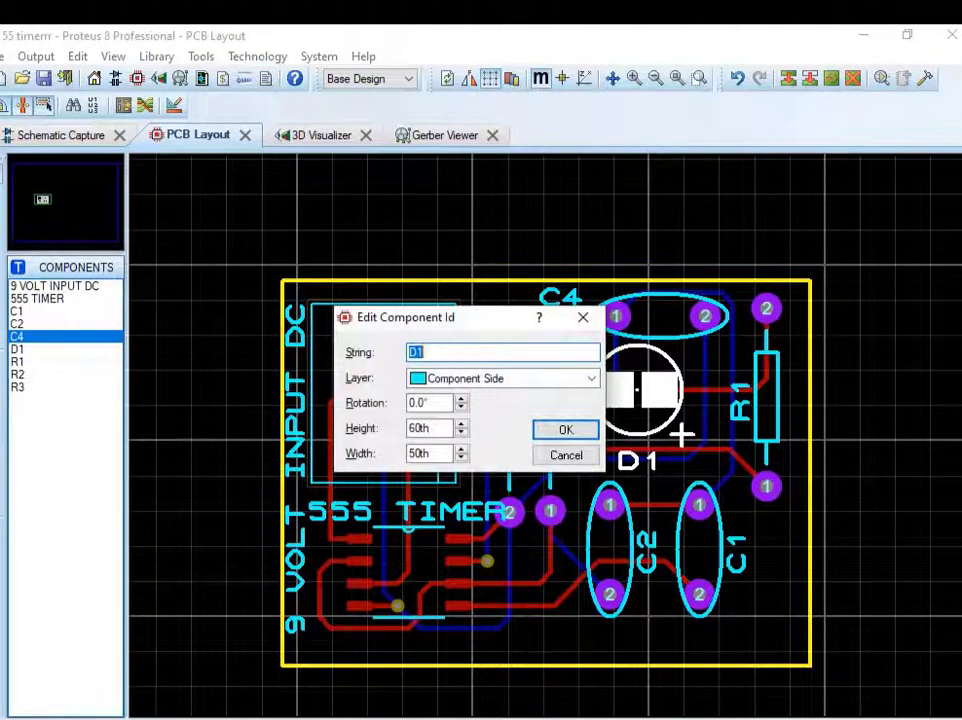
type("LE")
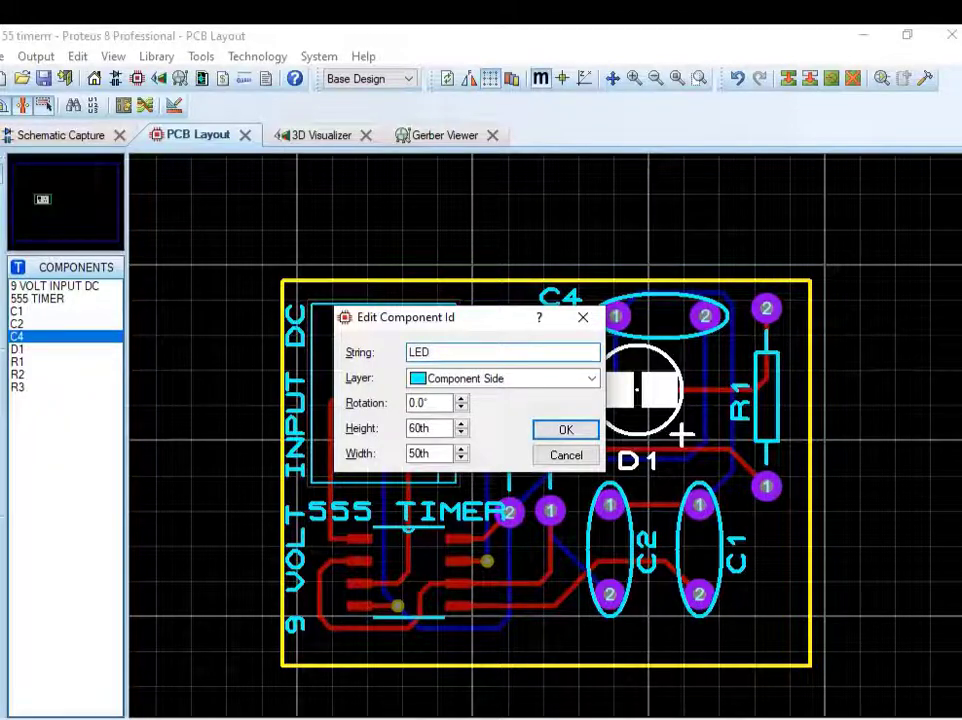
key("Return")
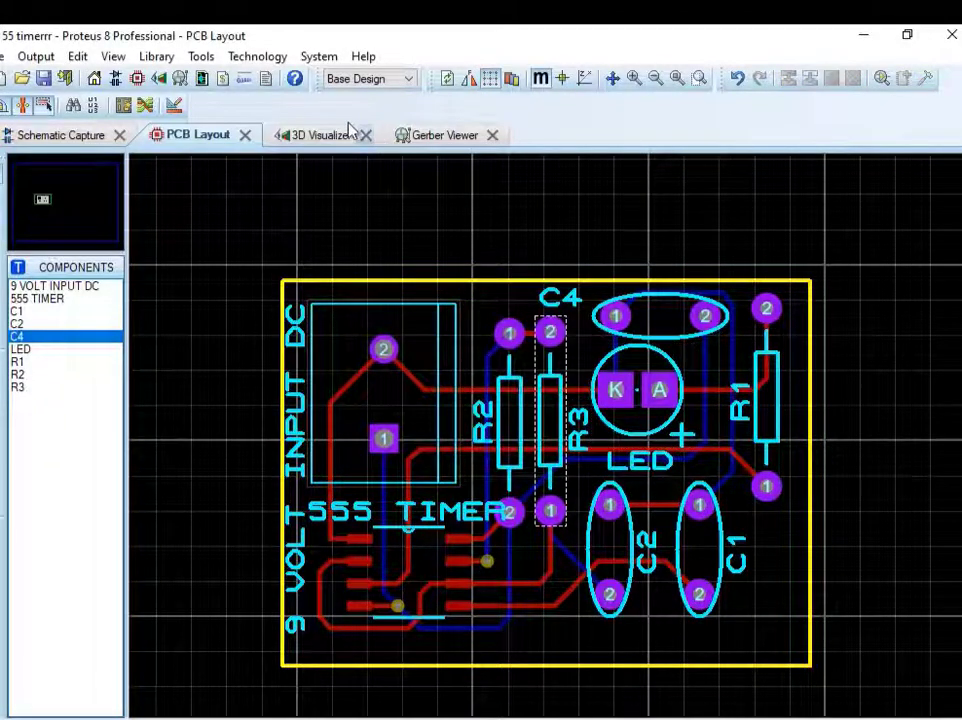
left_click(322, 134)
- Extend the board's left edge past the 9 VOLT INPUT DC label, recheck in 3D, then open s.txt
mouse_move(601, 413)
middle_mouse_down()
mouse_move(563, 434)
mouse_move(459, 432)
mouse_move(492, 434)
middle_mouse_up()
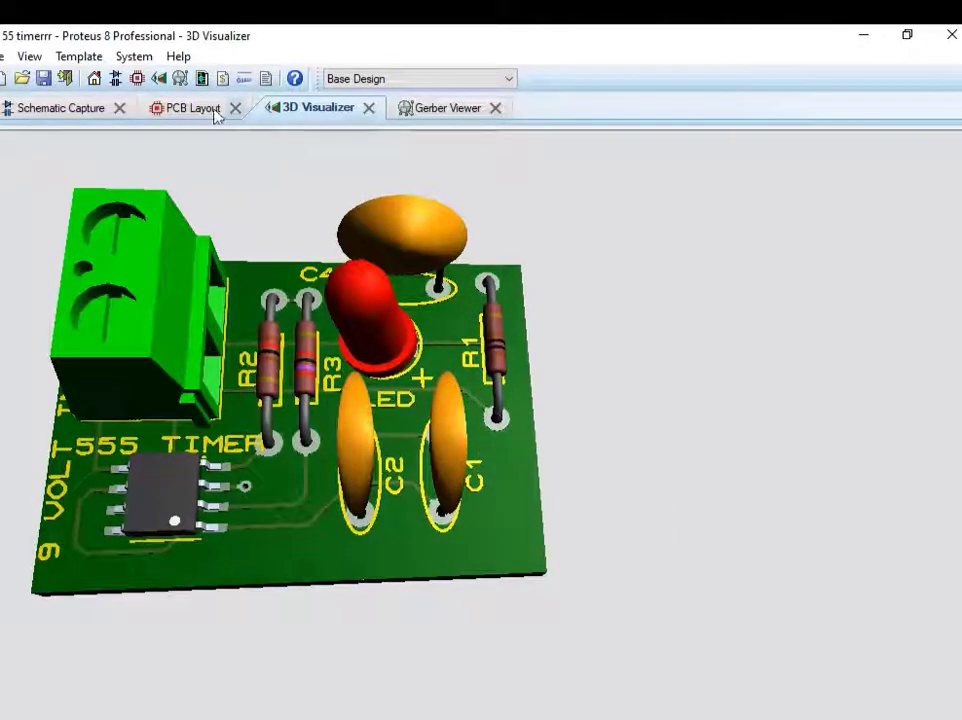
left_click(180, 106)
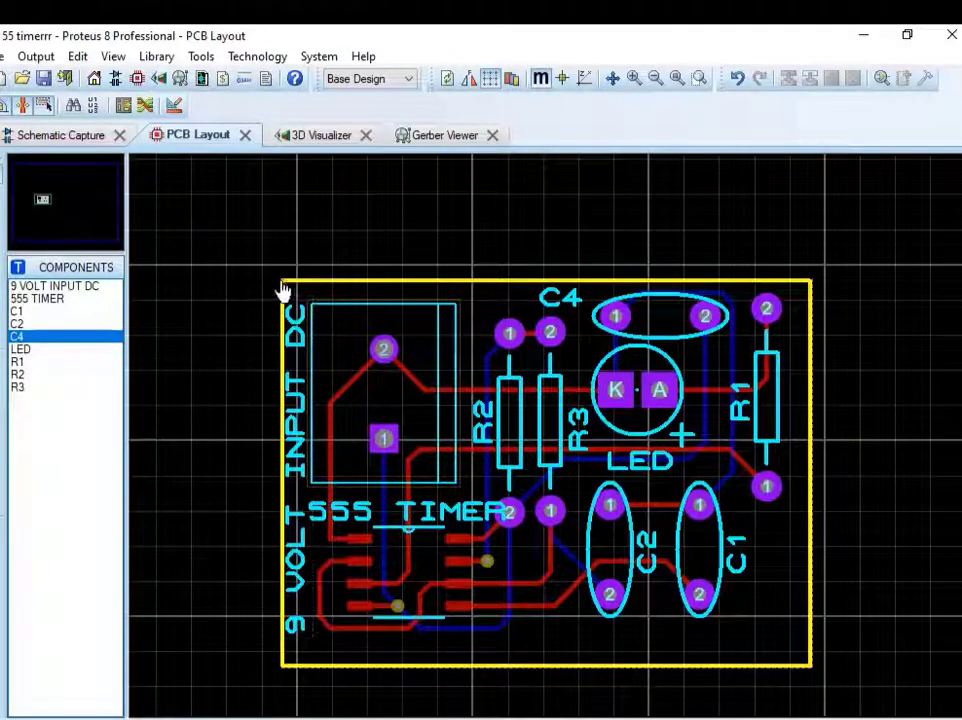
left_click(283, 290)
left_click_drag(283, 281, 249, 279)
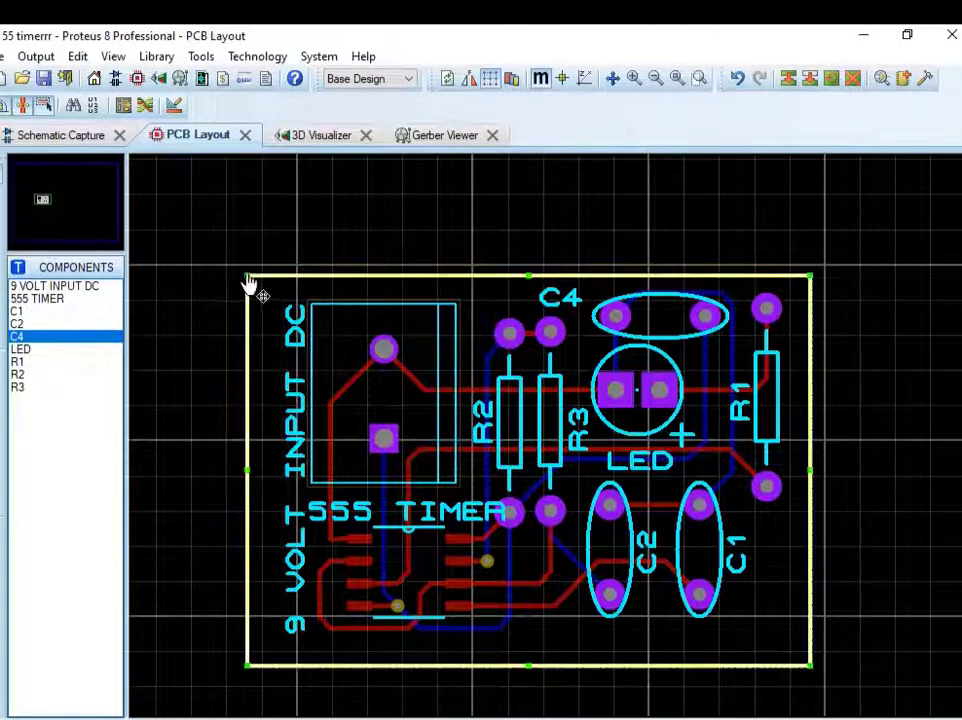
left_click(320, 135)
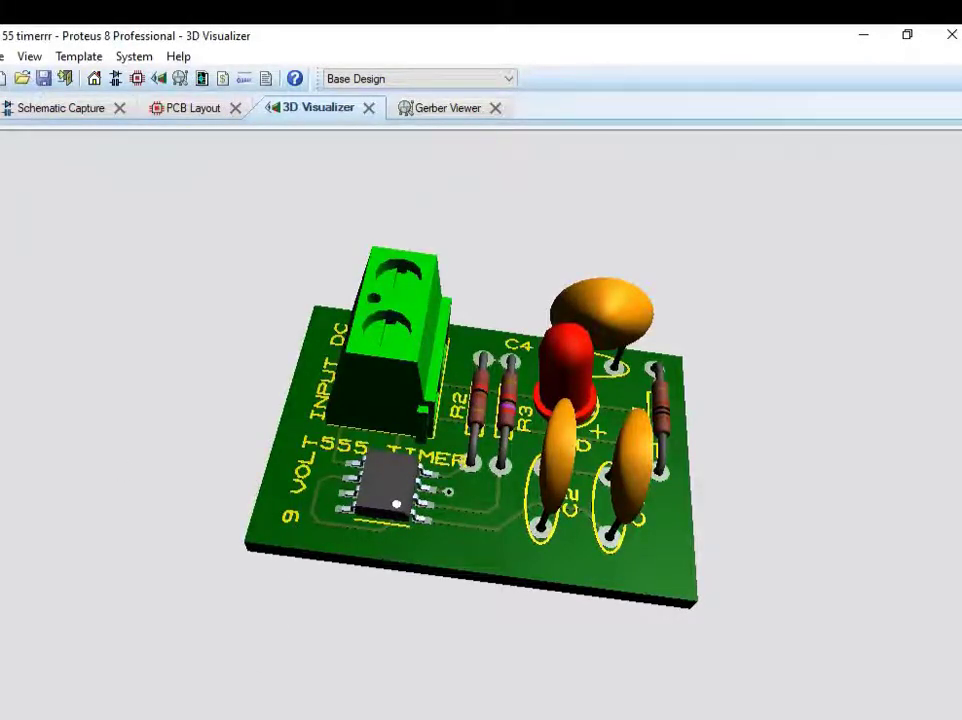
left_click(488, 650)
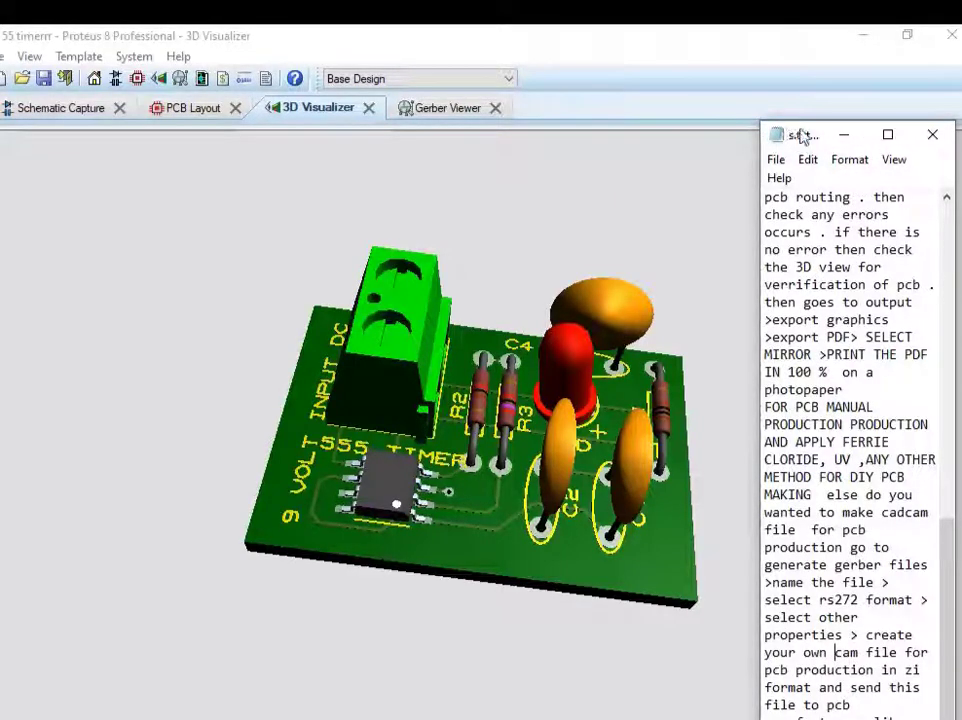
- Move the notes window higher and type 'si ume' after the closing 'thank u all' line
left_click_drag(800, 135, 802, 58)
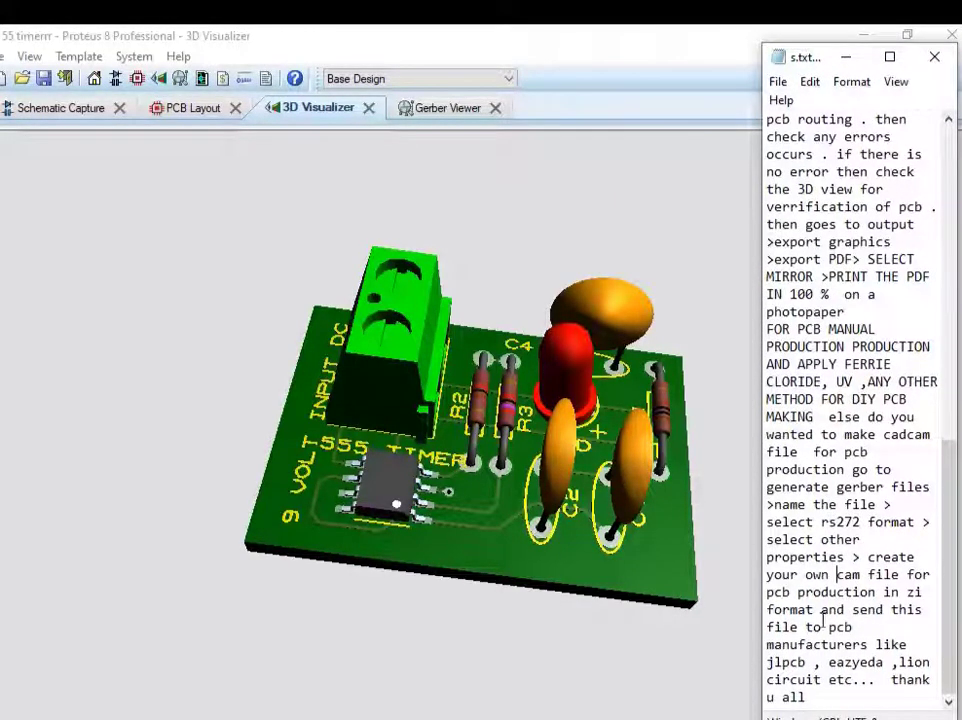
left_click_drag(826, 688, 884, 679)
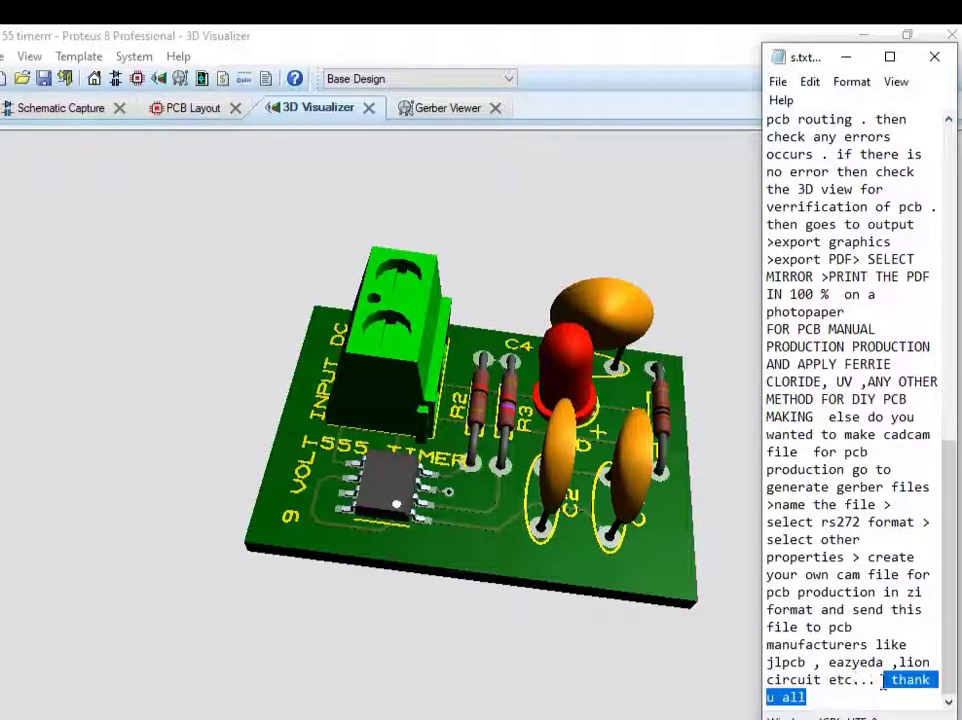
left_click(824, 699)
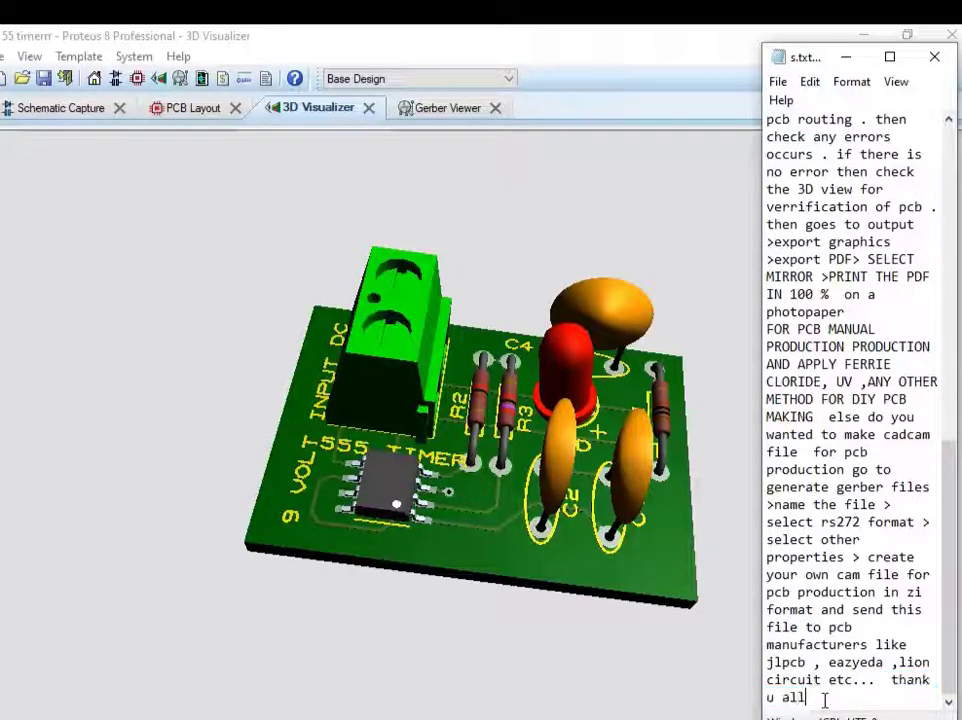
type(" sie")
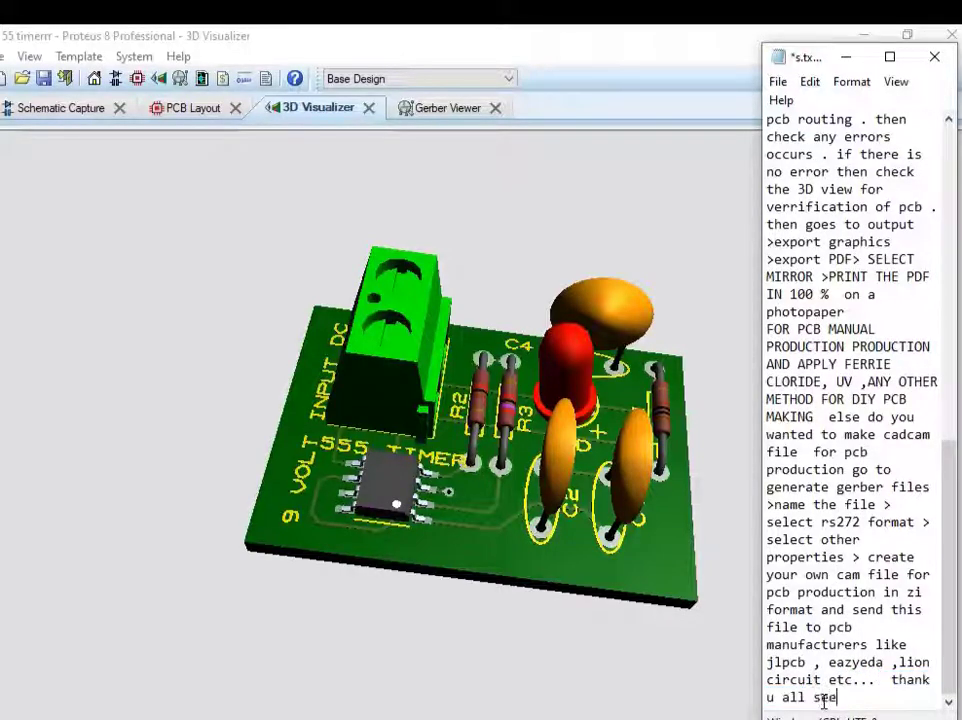
type(" u next ti")
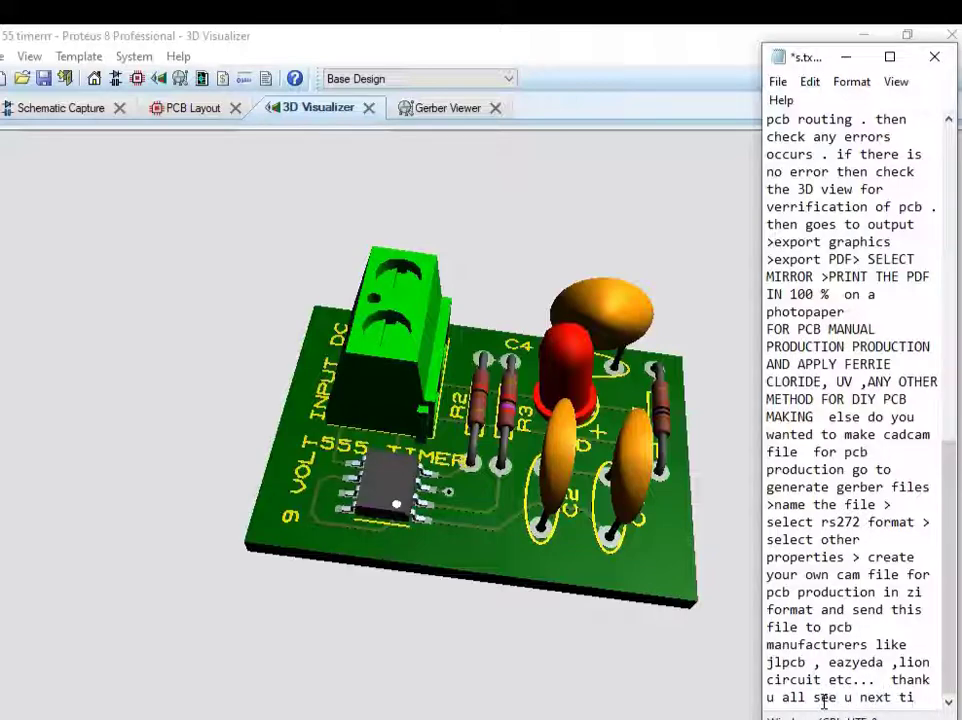
type("me")
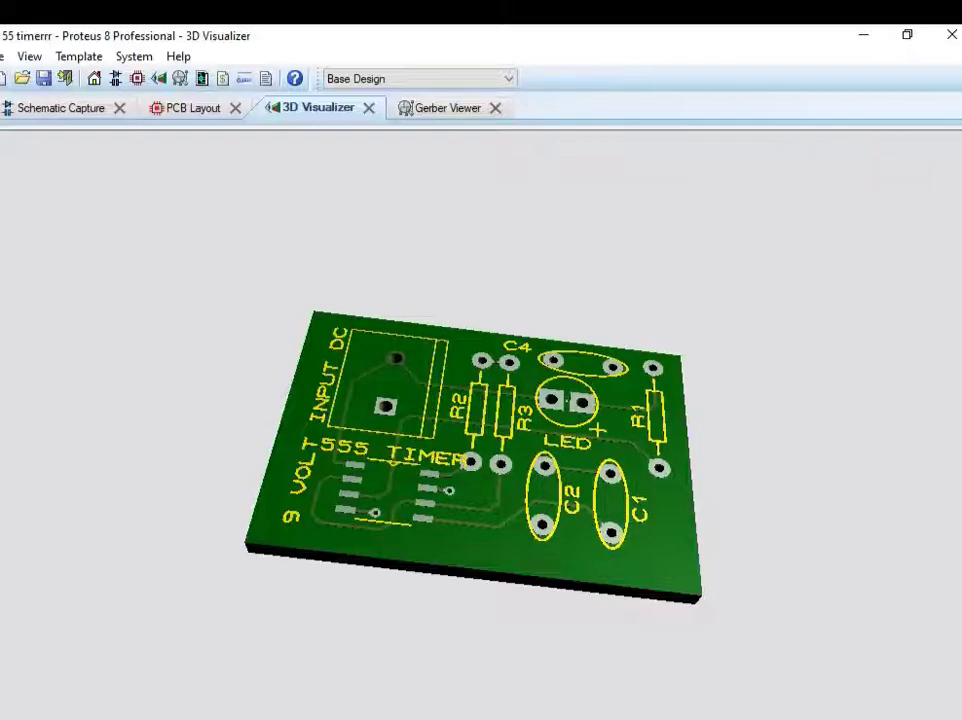
- Turn on the translucent enclosure box and orbit to look down on the 555 timer board
left_click(376, 527)
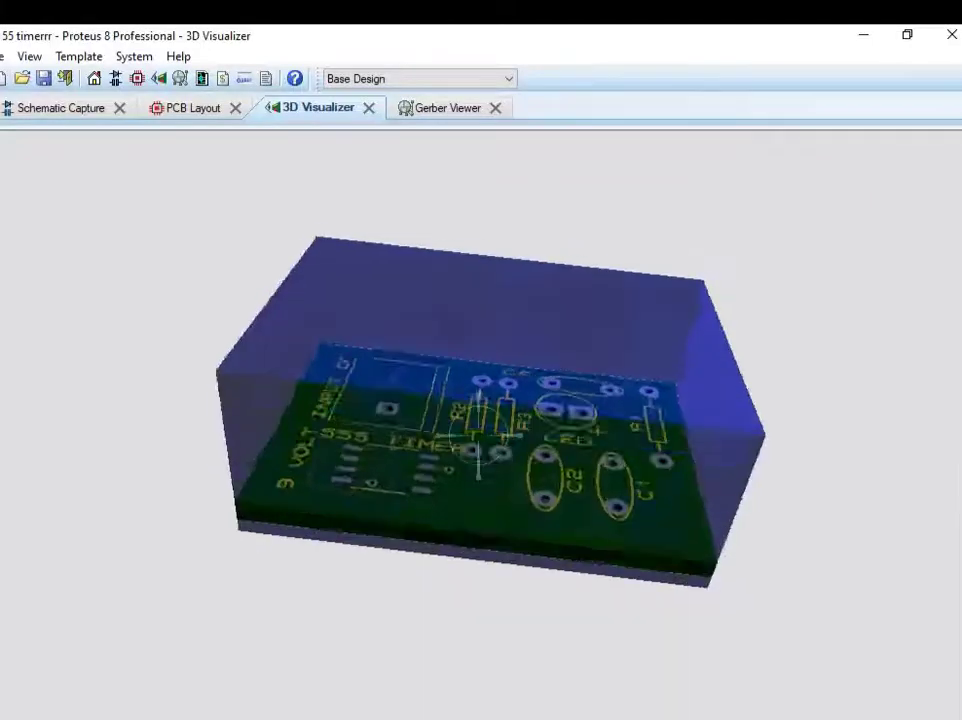
middle_click_drag(478, 440, 478, 480)
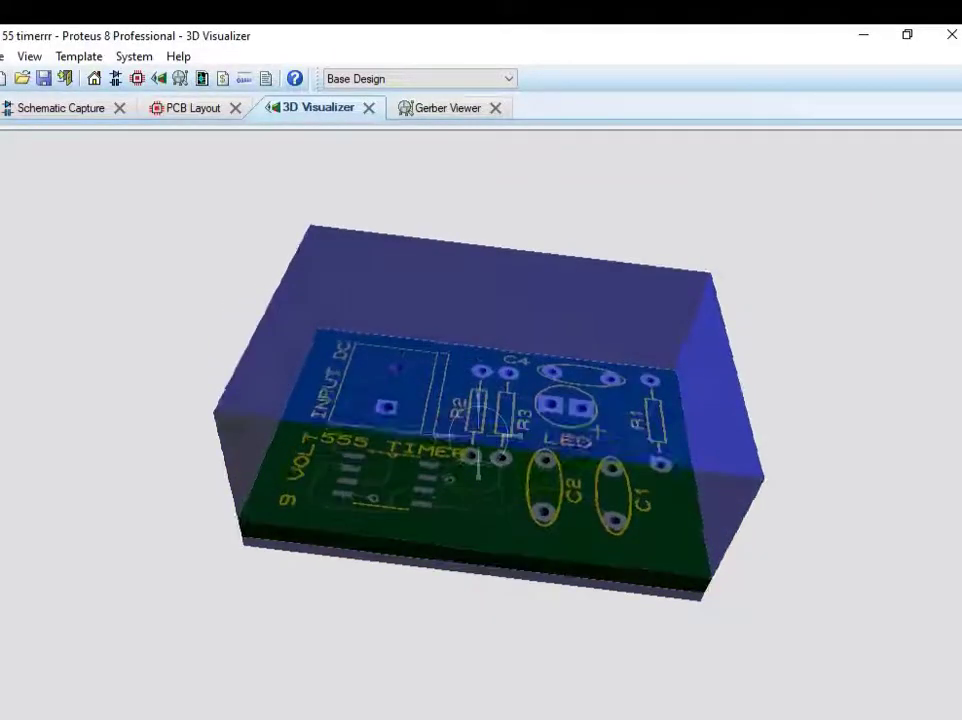